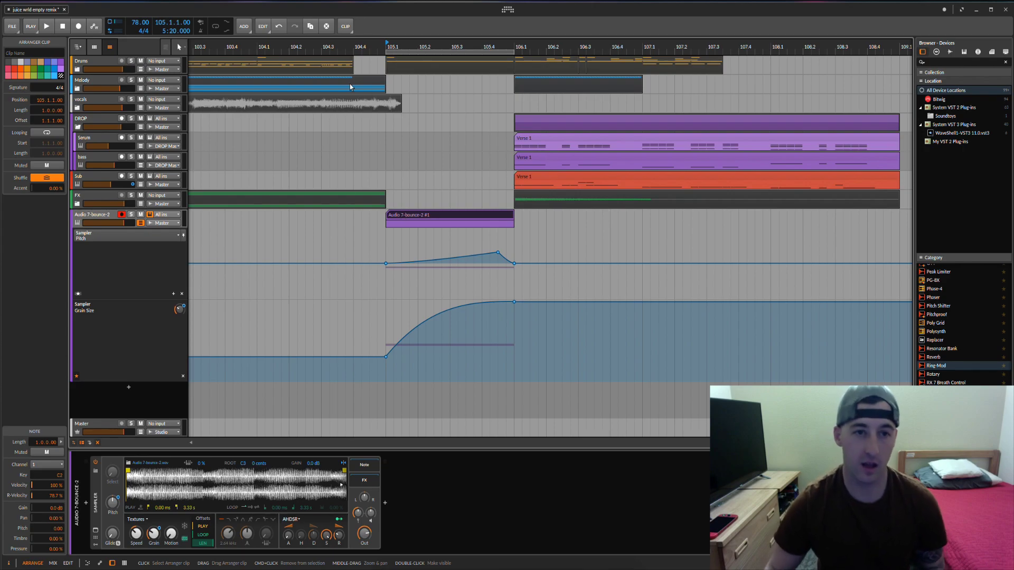
- Play the transition at bar 105 in the full mix, and again with the Audio 7-bounce-2 track soloed
left_click(322, 46)
key("space")
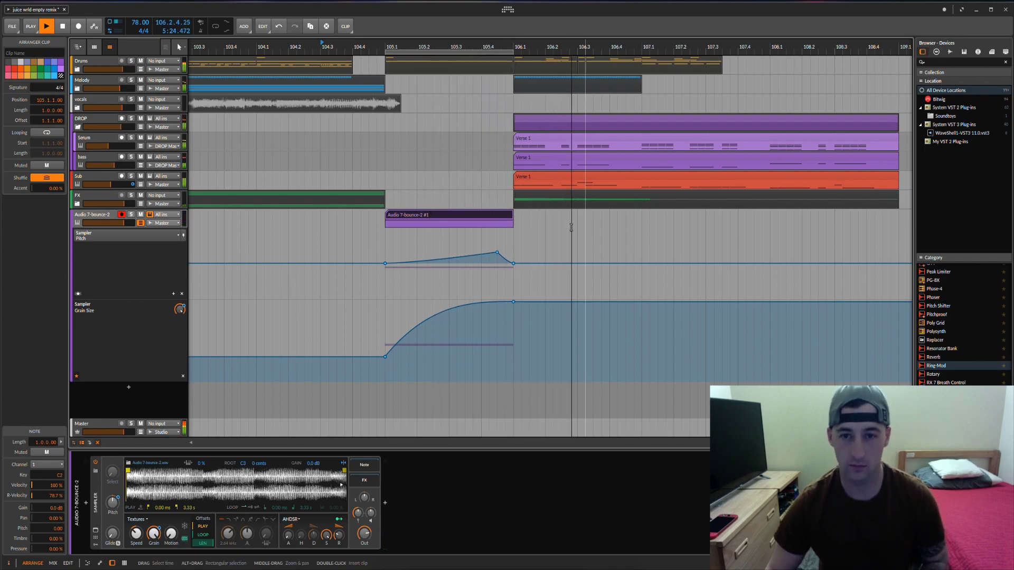
key("space")
left_click(131, 215)
left_click(391, 217)
key("space")
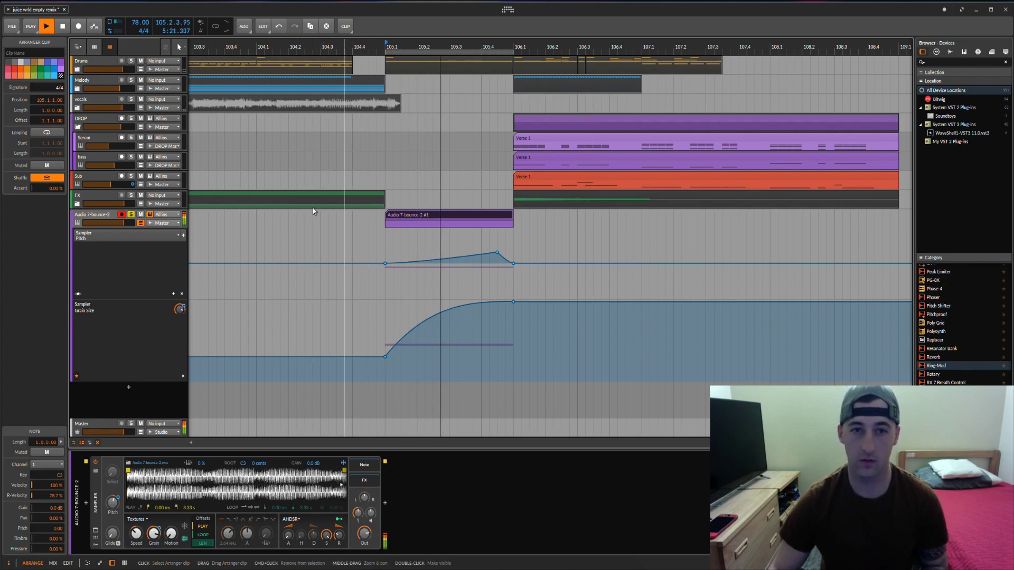
key("space")
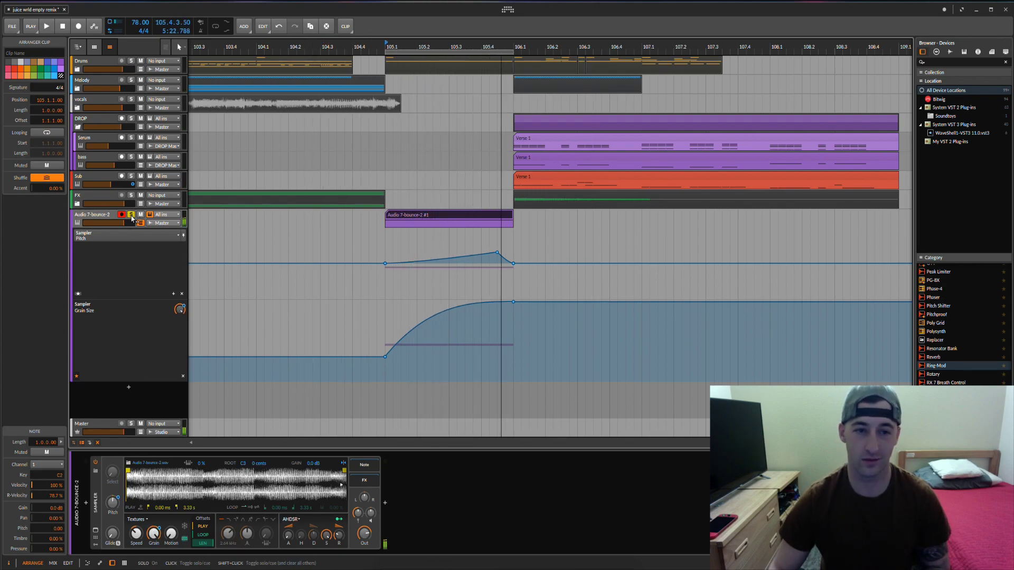
- Delete every clip between bars 101 and 109 across all tracks, along with the Audio 7-bounce-2 track
left_click_drag(388, 47, 388, 48)
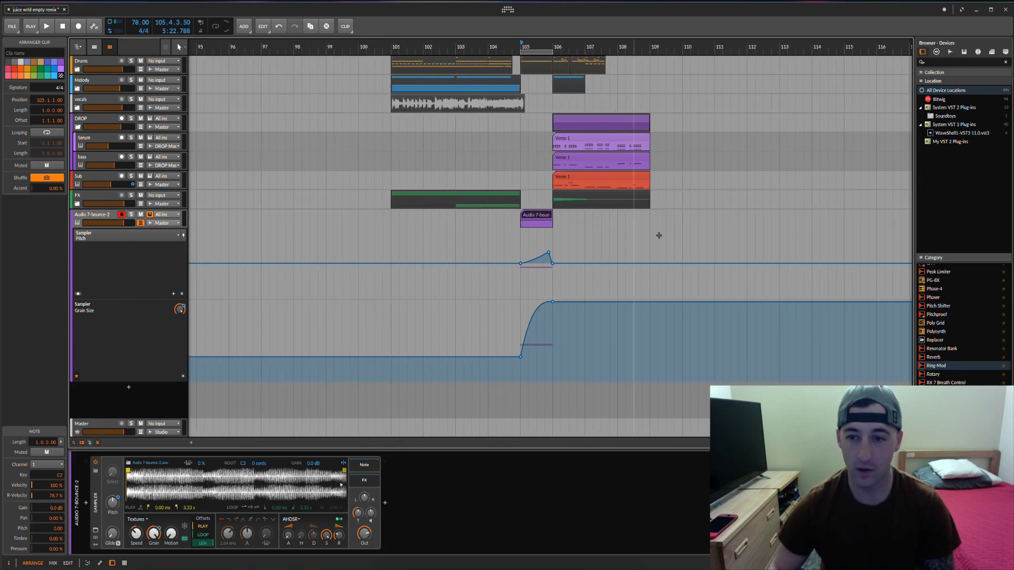
left_click(690, 235)
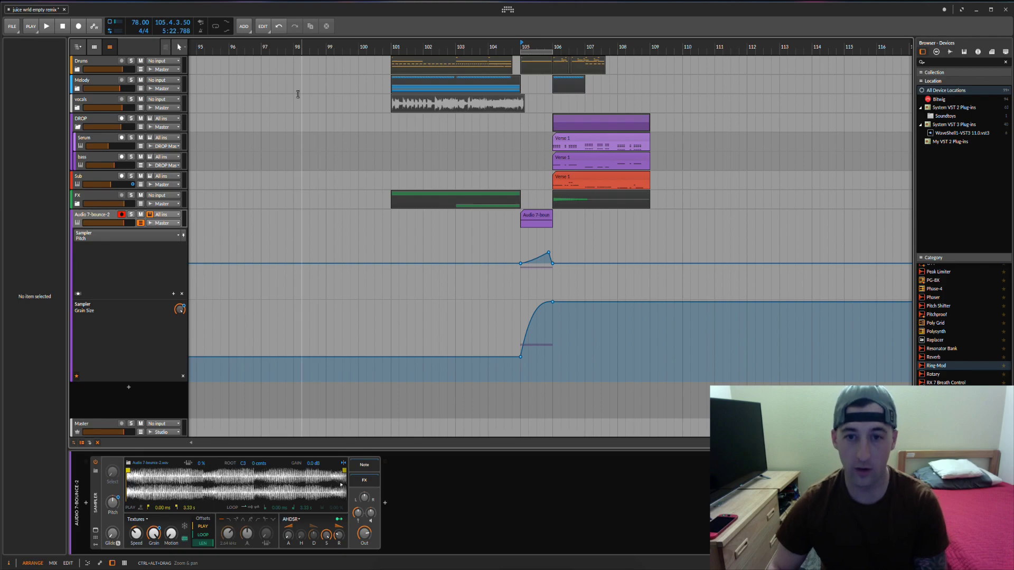
left_click_drag(322, 60, 811, 267)
key("Delete")
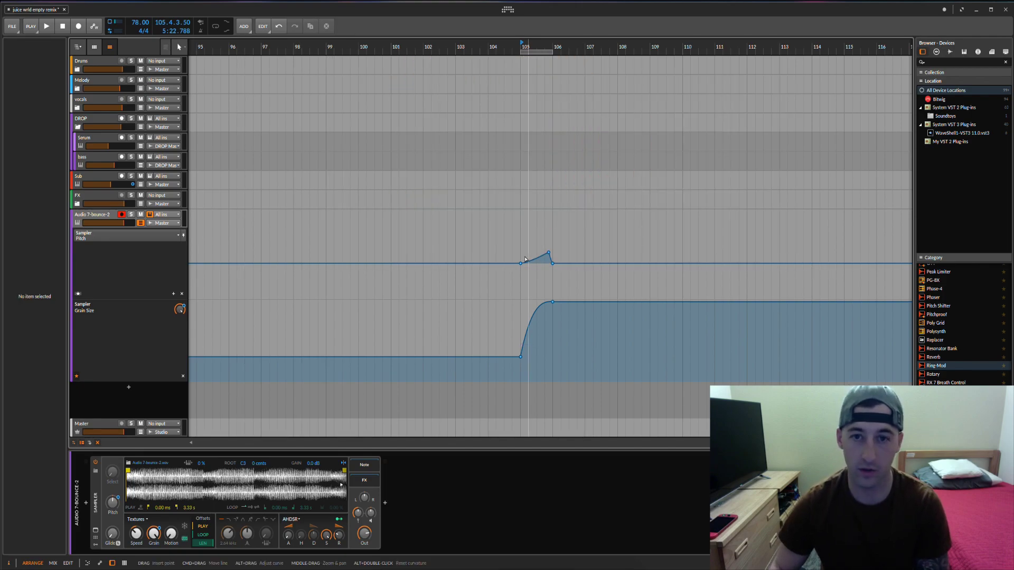
left_click(92, 207)
left_click(93, 214)
key("Delete")
- Play the arrangement from bar 21 through the start of the drop at bar 22
left_click_drag(204, 46, 724, 26)
left_click_drag(322, 46, 324, 65)
left_click(343, 69)
left_click(337, 68)
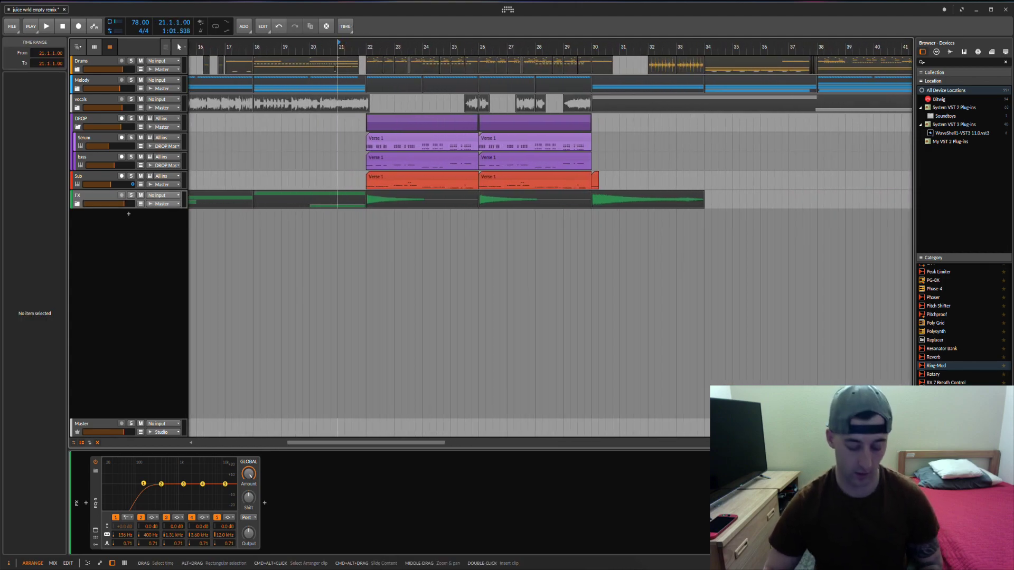
key("space")
left_click_drag(338, 46, 338, 53)
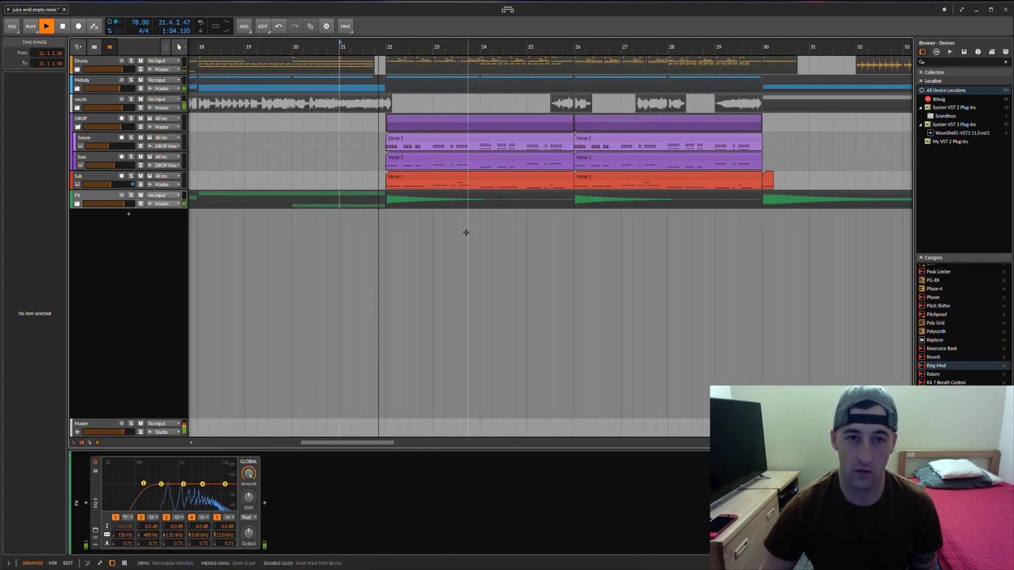
scroll(468, 230, "left", 1)
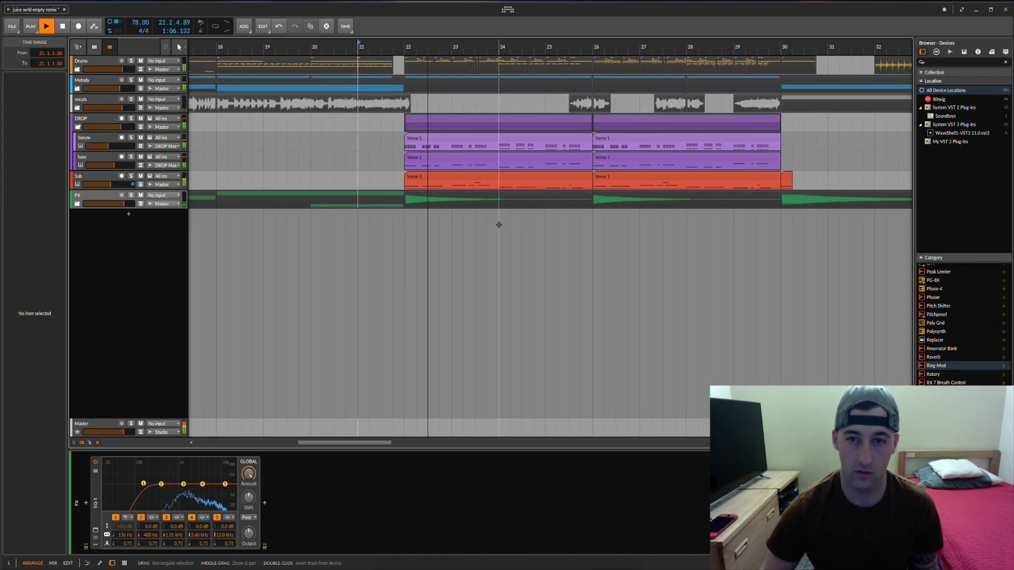
key("space")
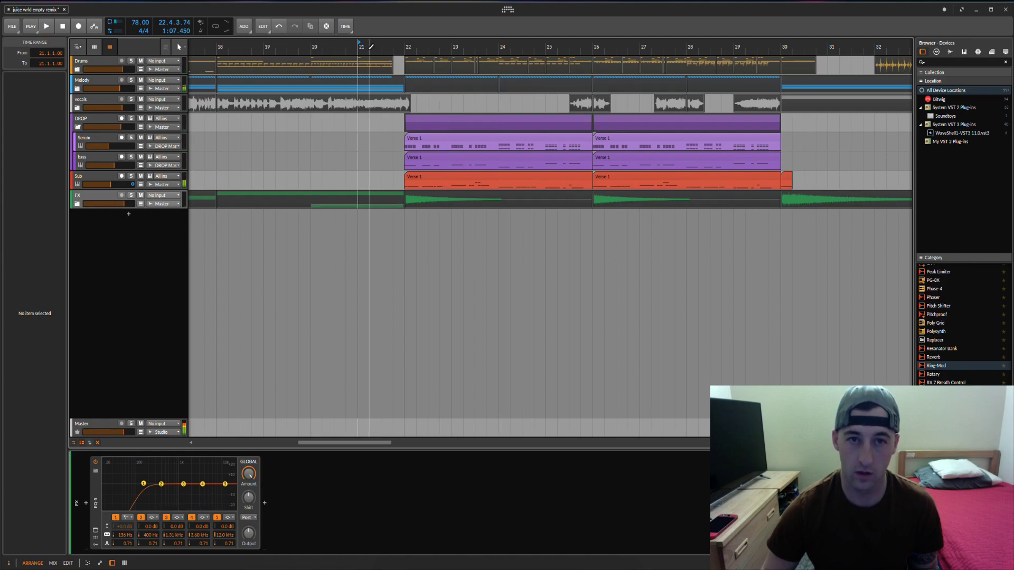
- Copy the build-up and first drop section, bars 18 to 26 on all tracks, to bar 89
scroll(592, 231, "down", 2)
left_click_drag(593, 231, 425, 212)
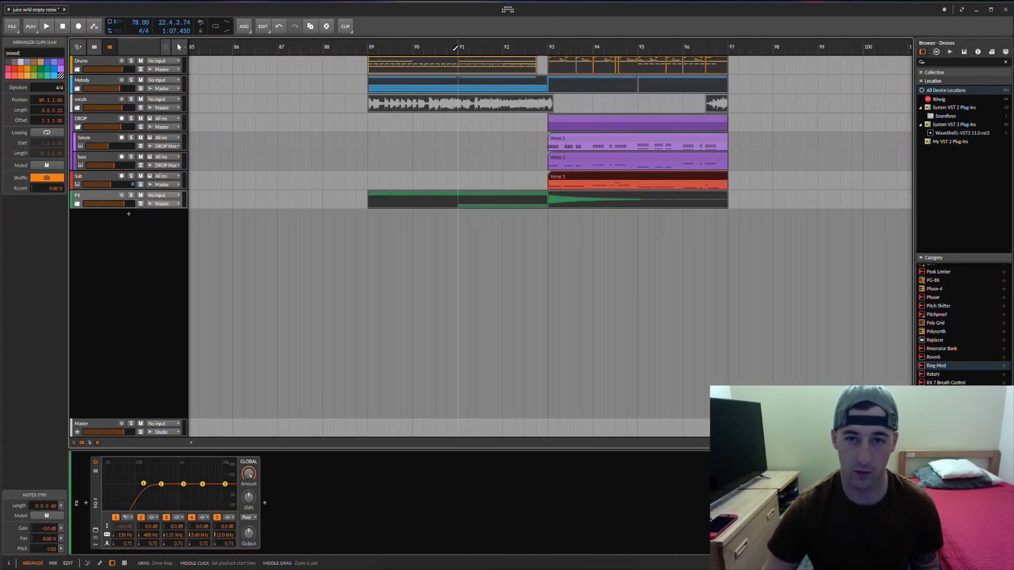
left_click_drag(531, 47, 419, 76)
left_click(402, 230)
left_click_drag(480, 46, 422, 82)
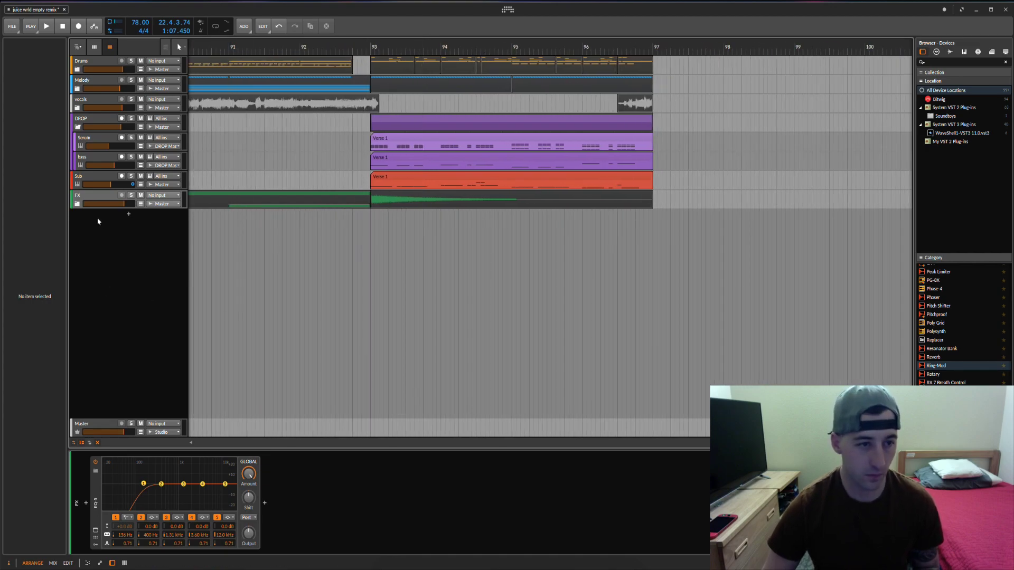
- Add a new audio track below the FX track and toggle the track input/output display off and back on
left_click(90, 198)
key("super+t")
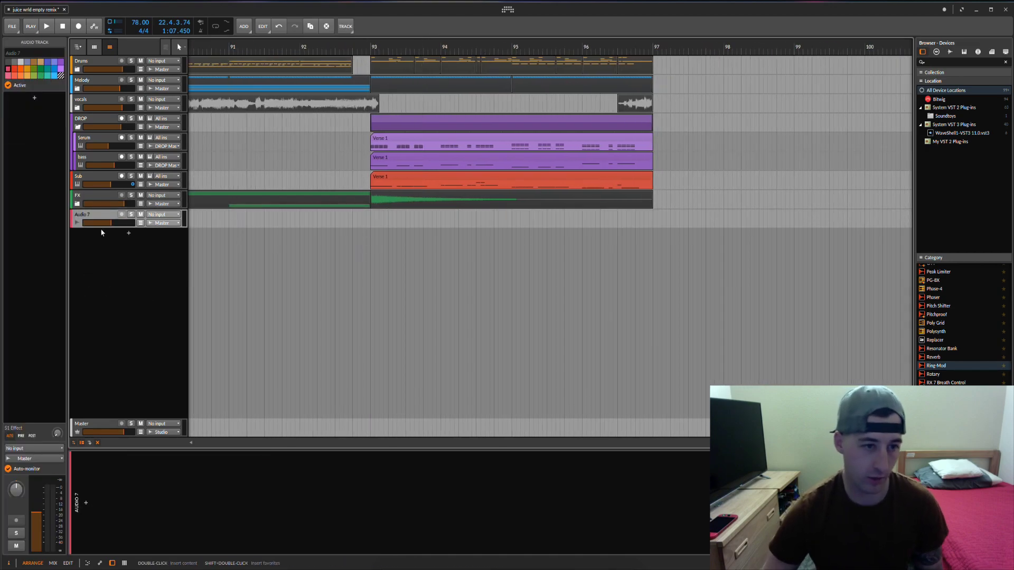
left_click(160, 214)
left_click(127, 236)
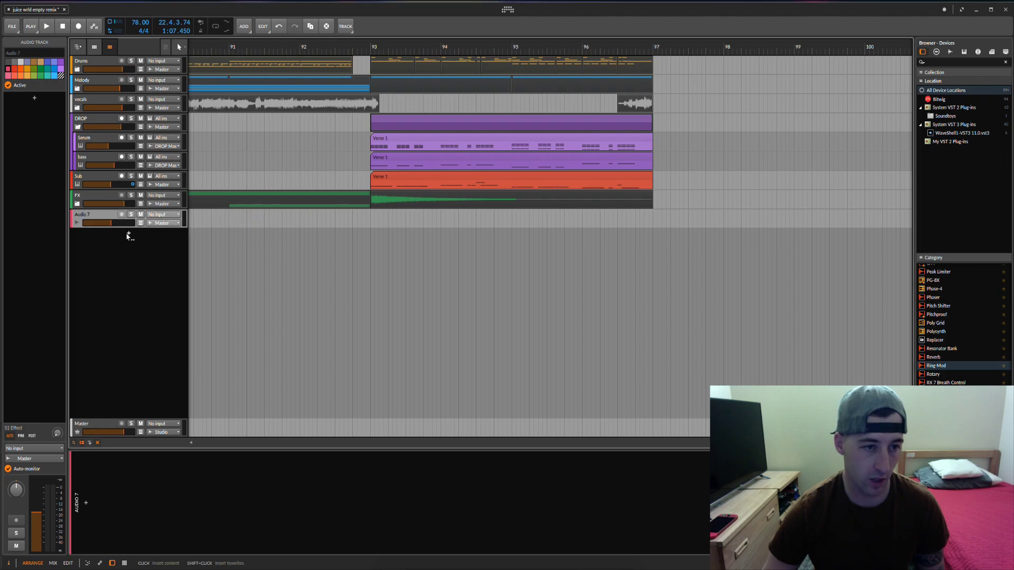
left_click(74, 443)
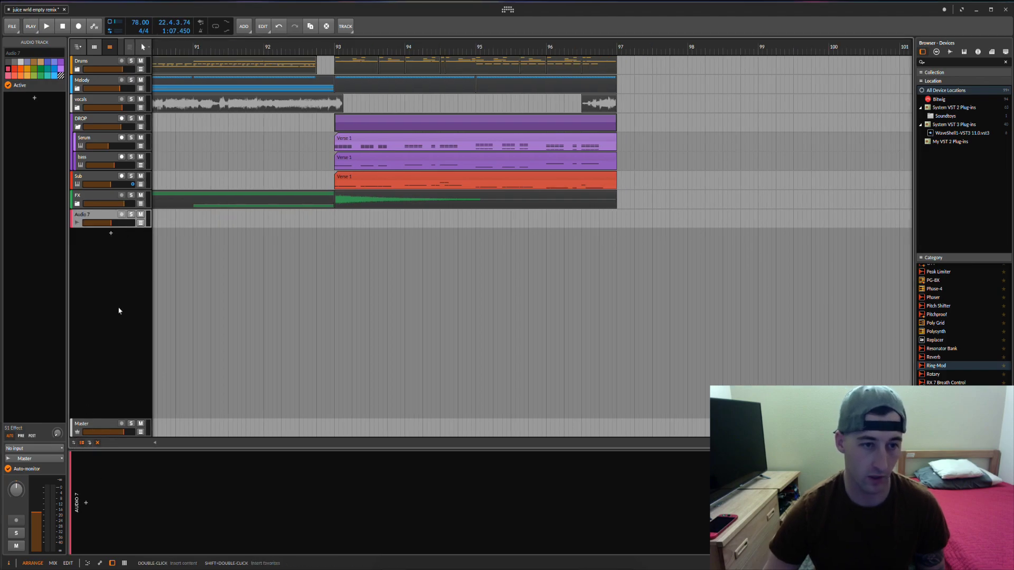
left_click(74, 443)
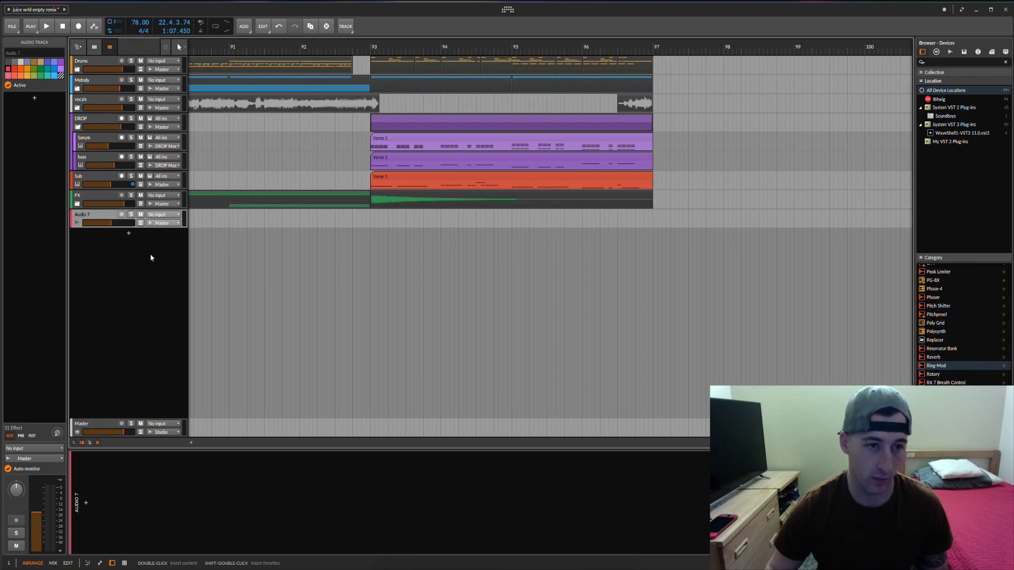
- Set the Audio 7 track's input to Master (POST), arm it for recording, and place the play start at bar 93
left_click(161, 216)
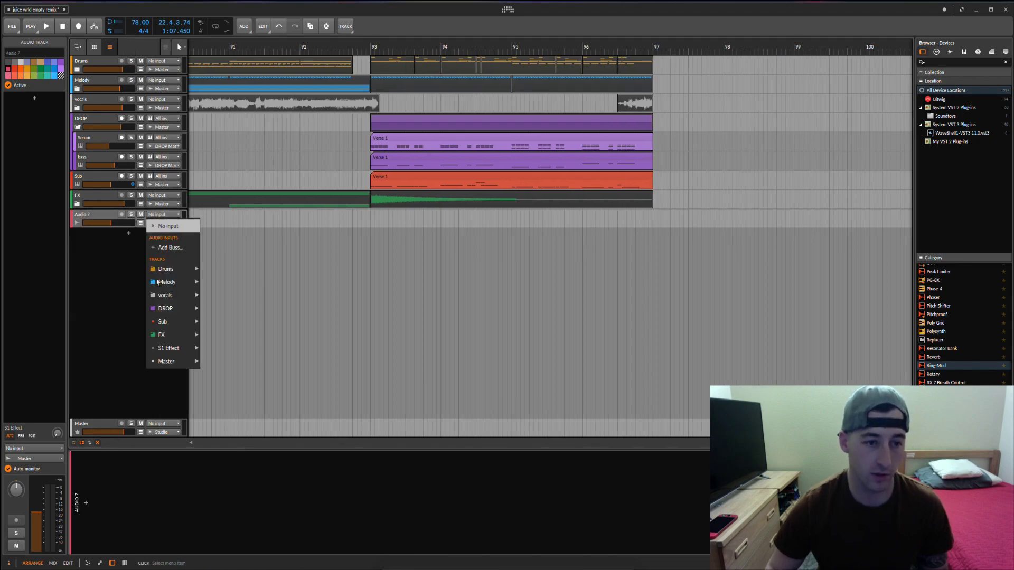
mouse_move(166, 362)
left_click(236, 376)
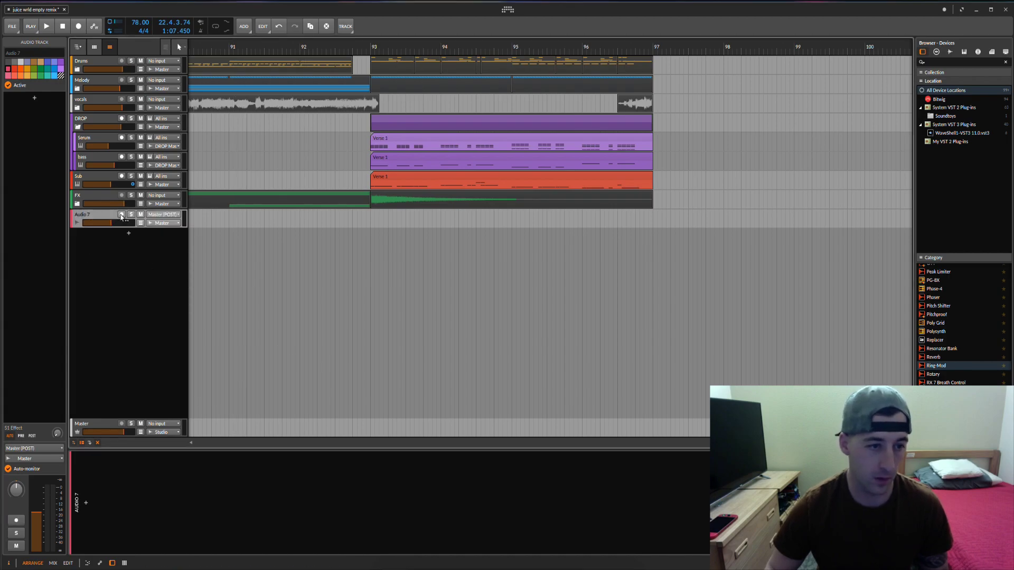
left_click(368, 223)
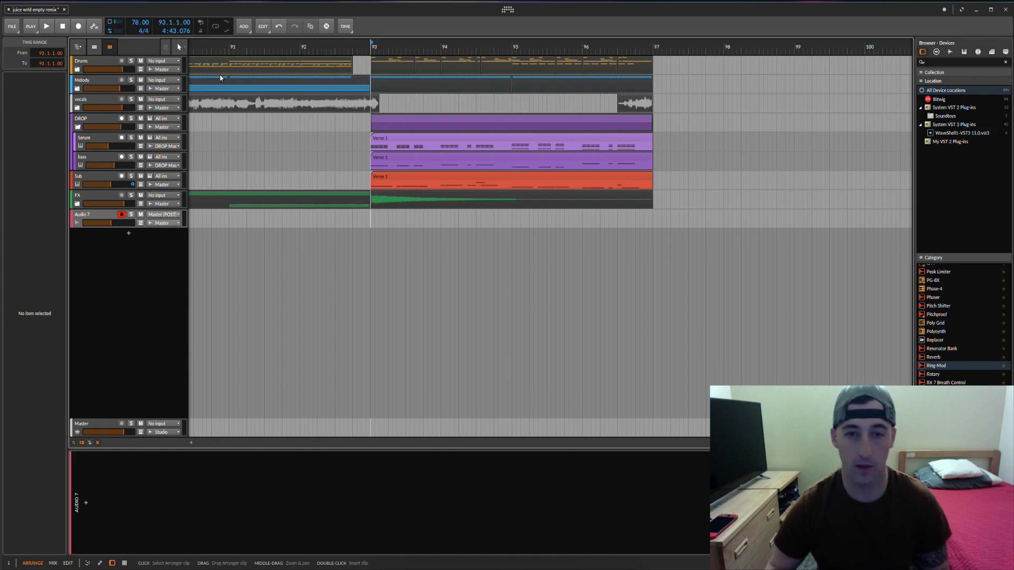
- Mute the Drums track and record just over one bar of the drop from bar 93 onto the Audio 7 track
left_click(141, 61)
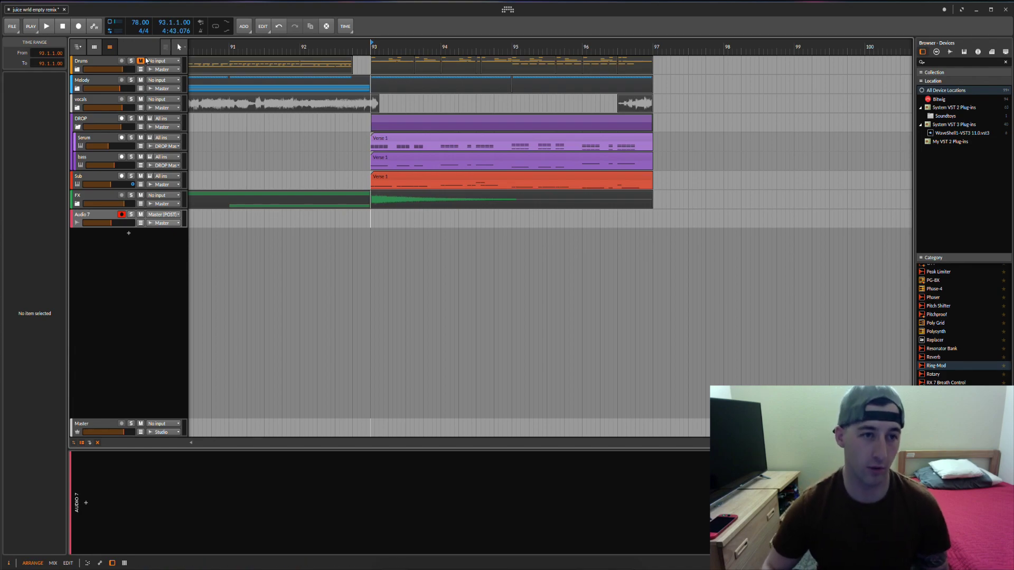
left_click(106, 220)
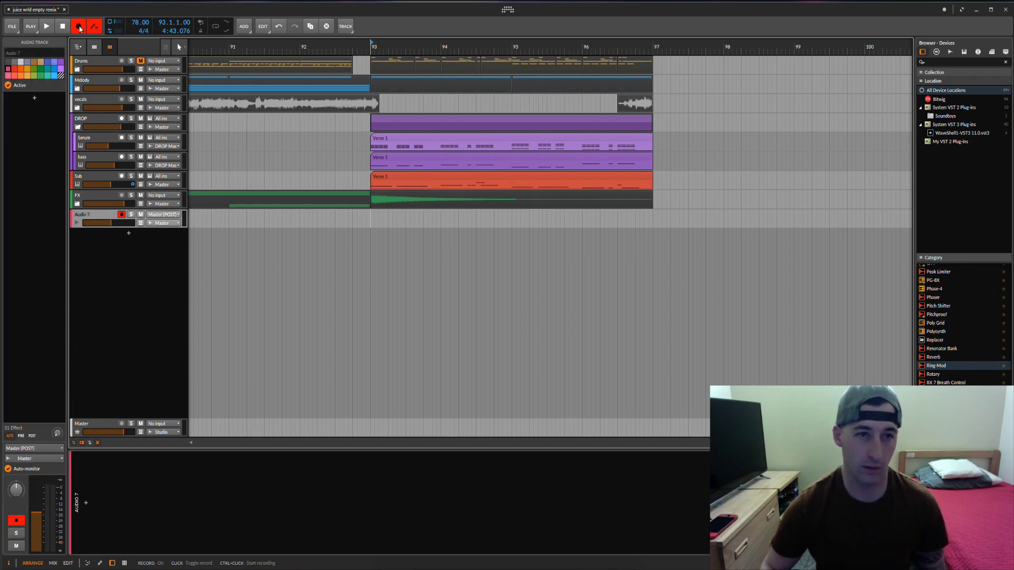
key("space")
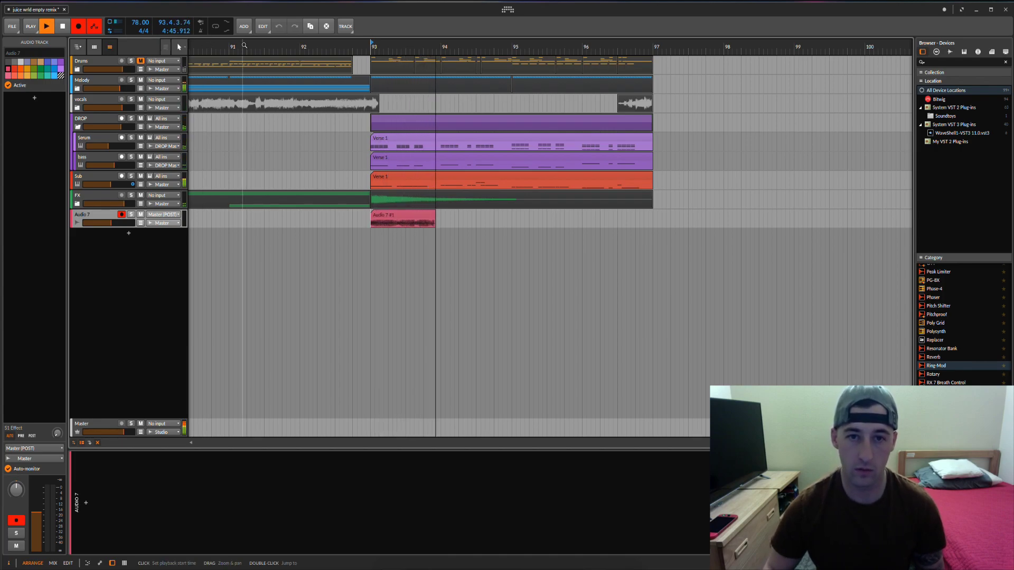
key("space")
- Trim the Audio 7 recording to one bar by deleting everything after bar 94
left_click_drag(377, 48, 396, 74)
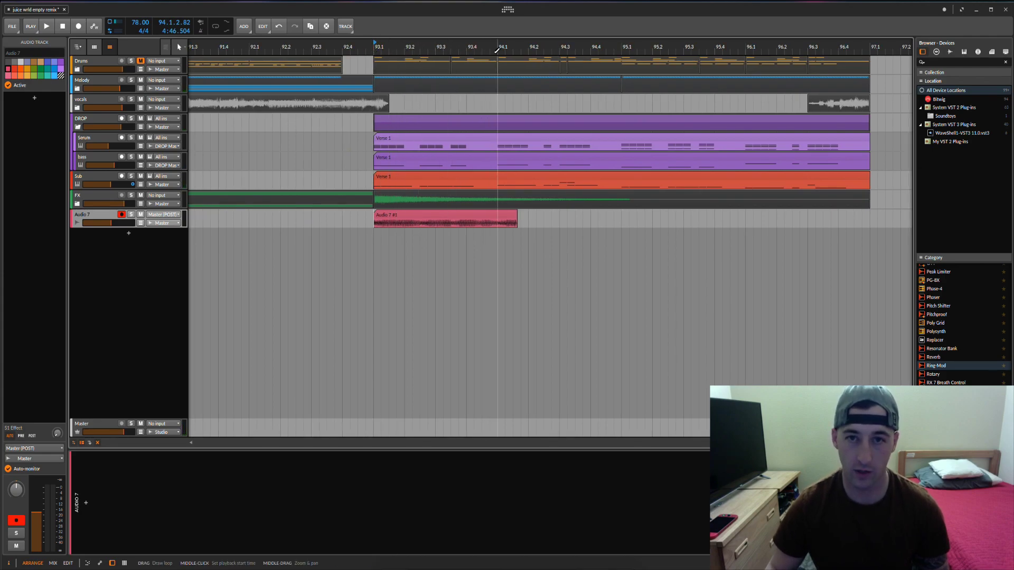
left_click_drag(421, 48, 424, 40)
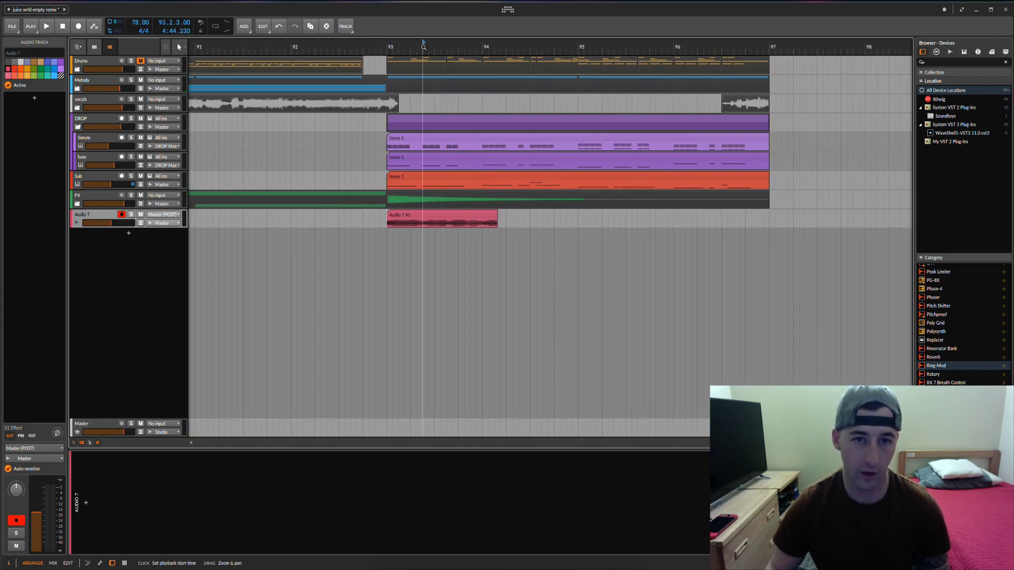
left_click_drag(483, 225, 535, 224)
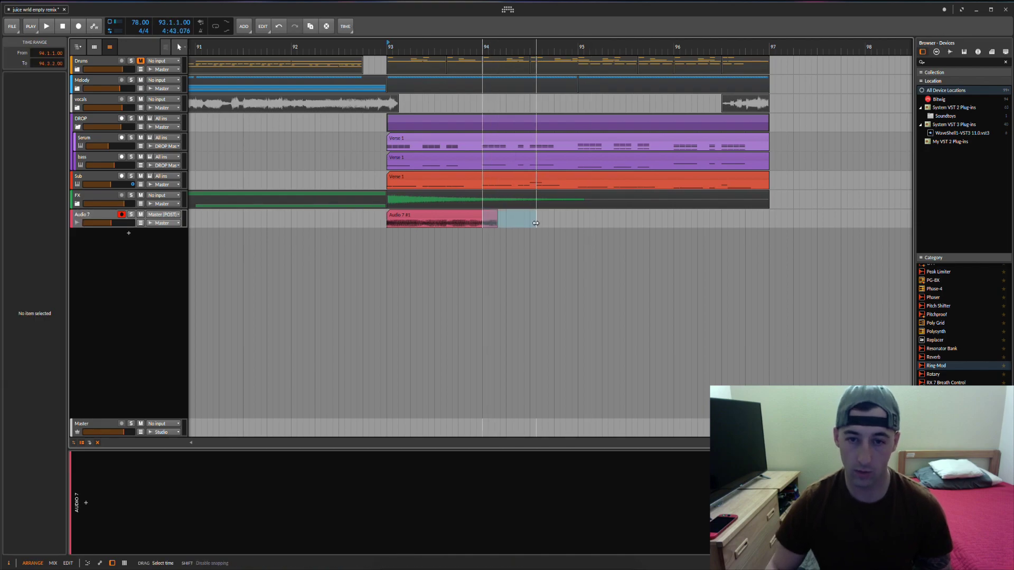
key("Delete")
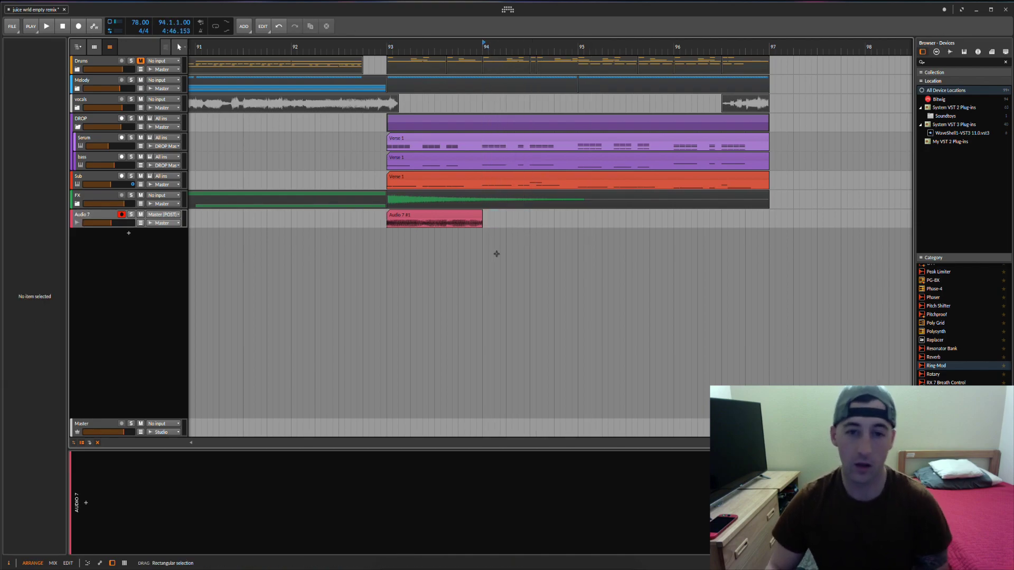
- Add an instrument track below Audio 7 and insert the Sampler device on it
left_click(445, 217)
key("ctrl+t")
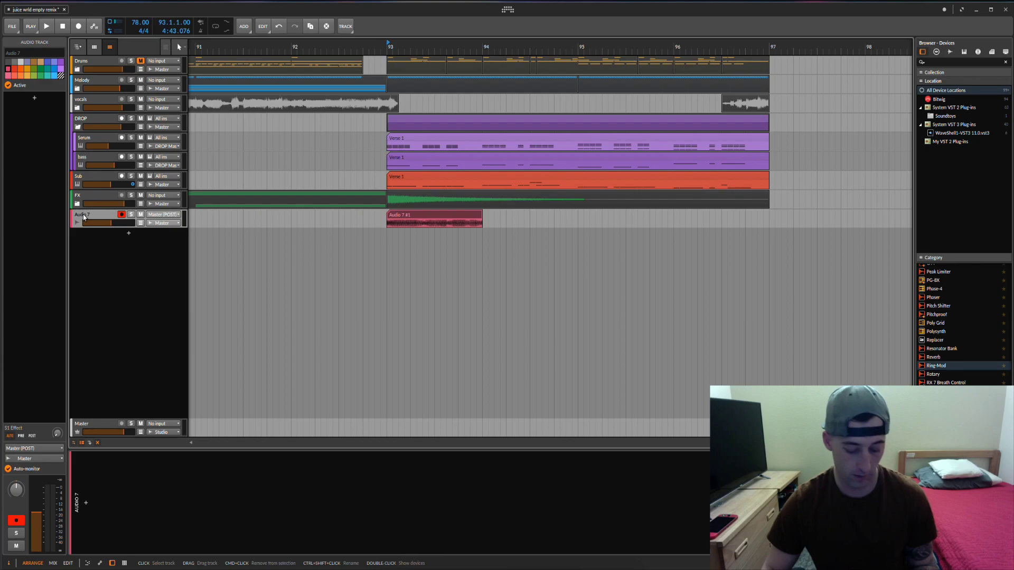
double_click(173, 527)
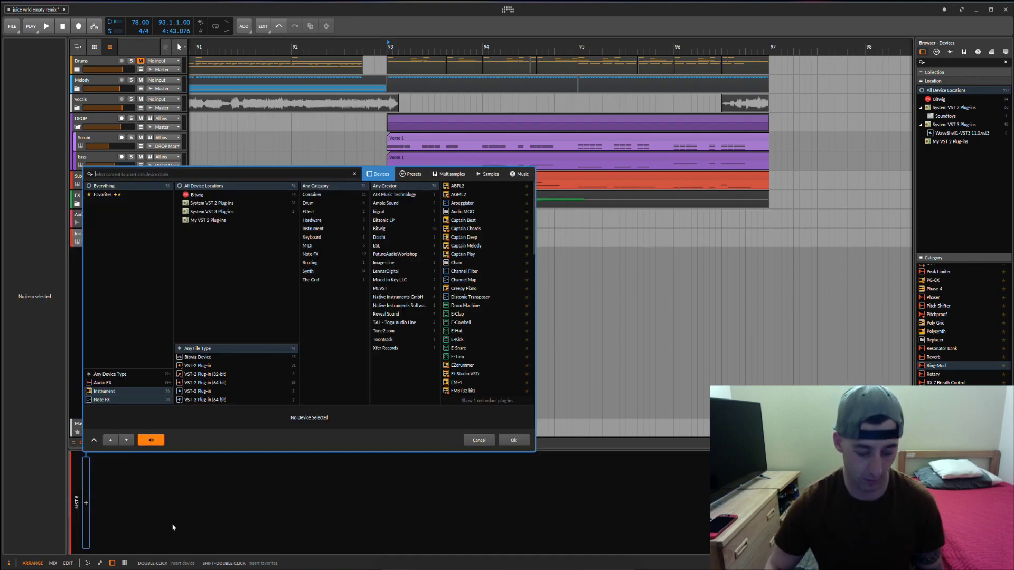
type("sampl")
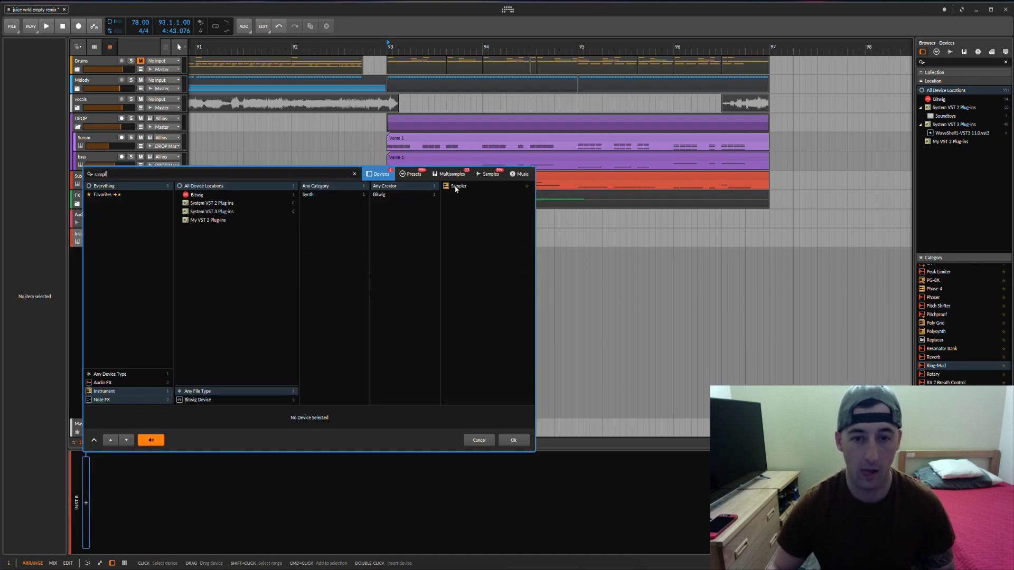
left_click(521, 438)
- Load the one-bar Audio 7 clip into Sampler and lower the sampler track's volume to about -27 dB
left_click_drag(436, 219, 267, 506)
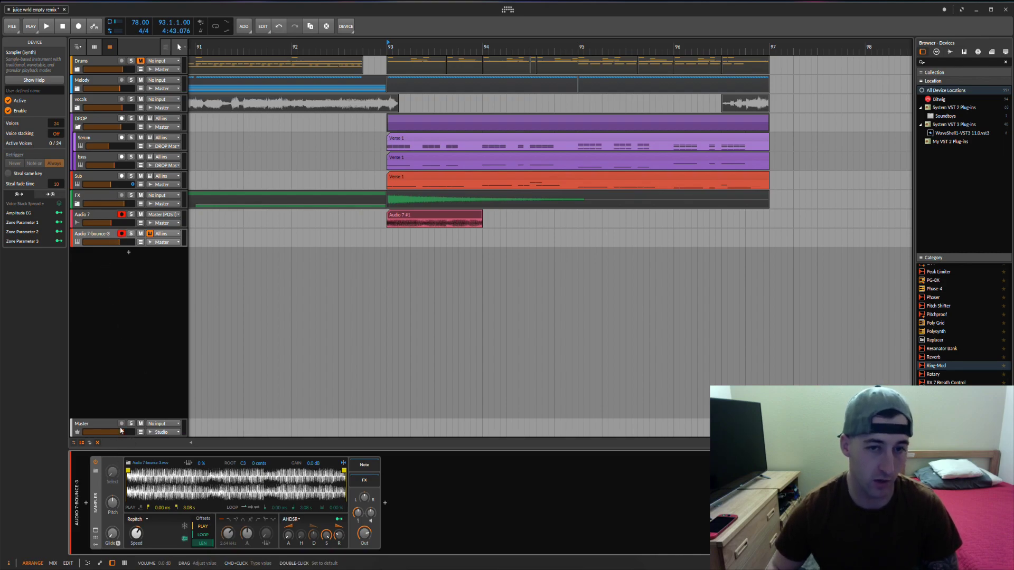
left_click_drag(114, 242, 108, 244)
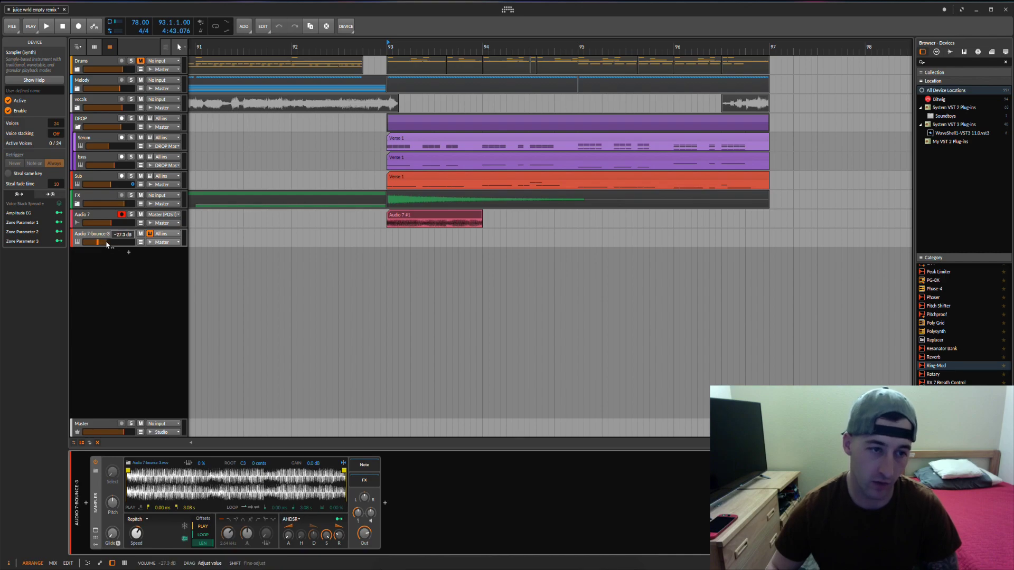
- Solo the Audio 7-bounce-3 sampler track and briefly play from bar 93
left_click(131, 234)
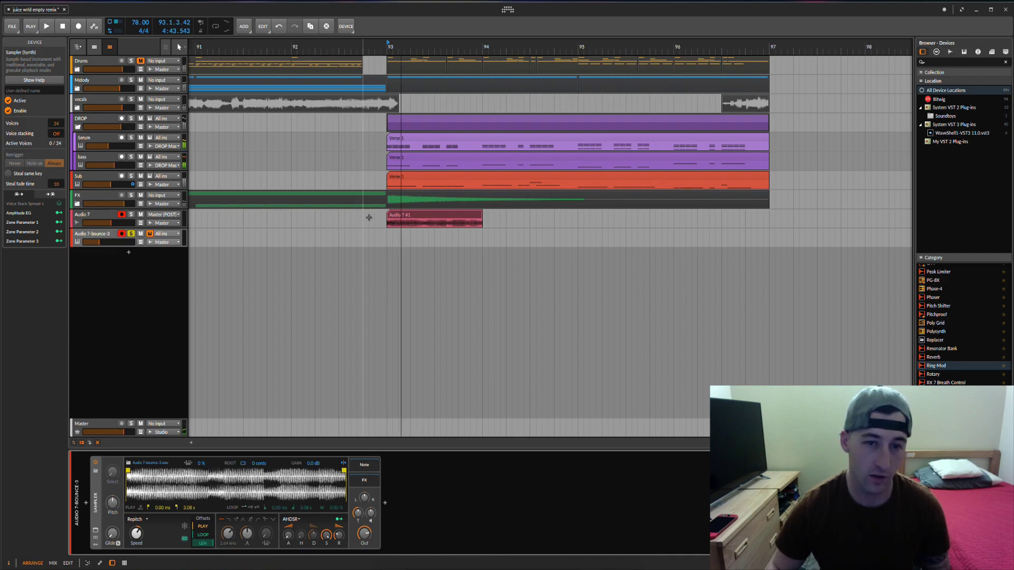
left_click(391, 217)
key("space")
left_click(363, 220)
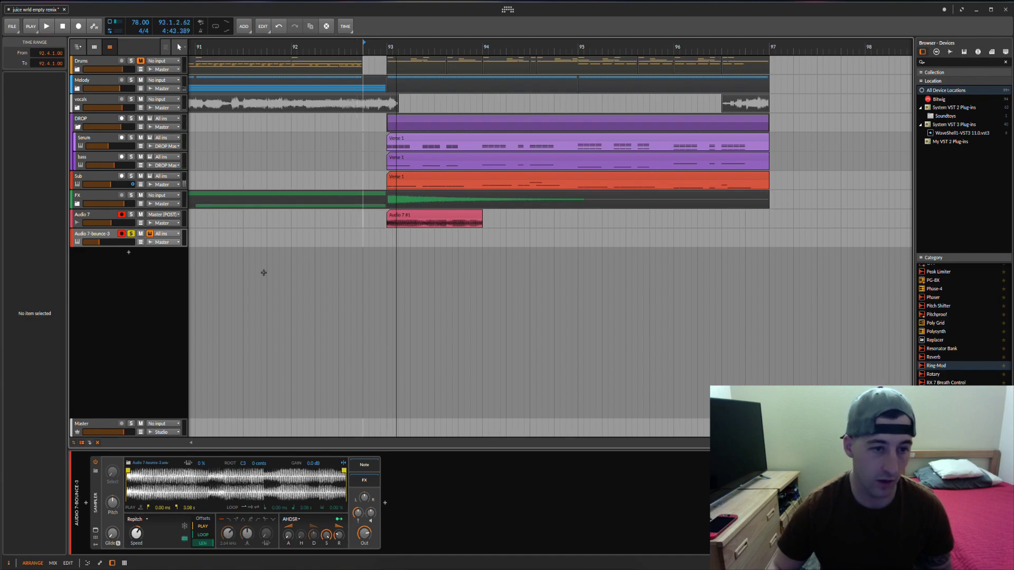
- Create a one-bar clip at bar 93 on the sampler track and draw a C2 note at its start
double_click(428, 238)
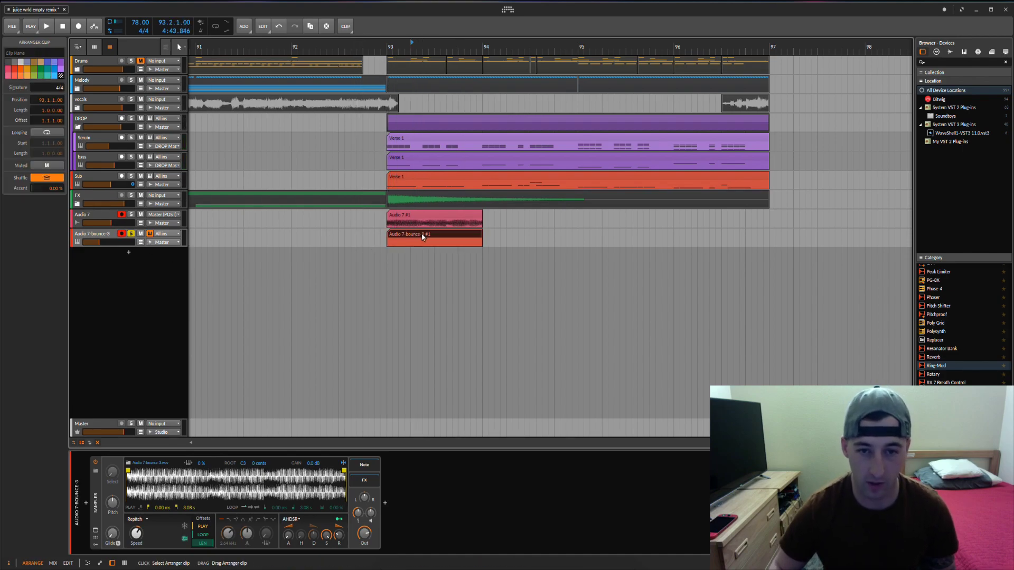
double_click(151, 490)
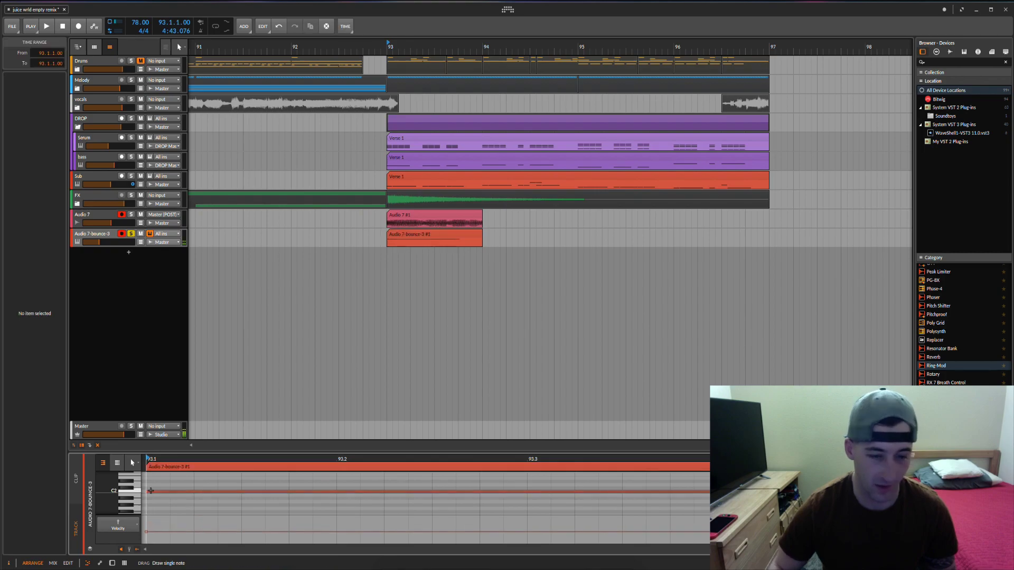
- Play the note clip on the Audio 7-bounce-3 sampler track from bar 93 and raise that track's volume
left_click(151, 491)
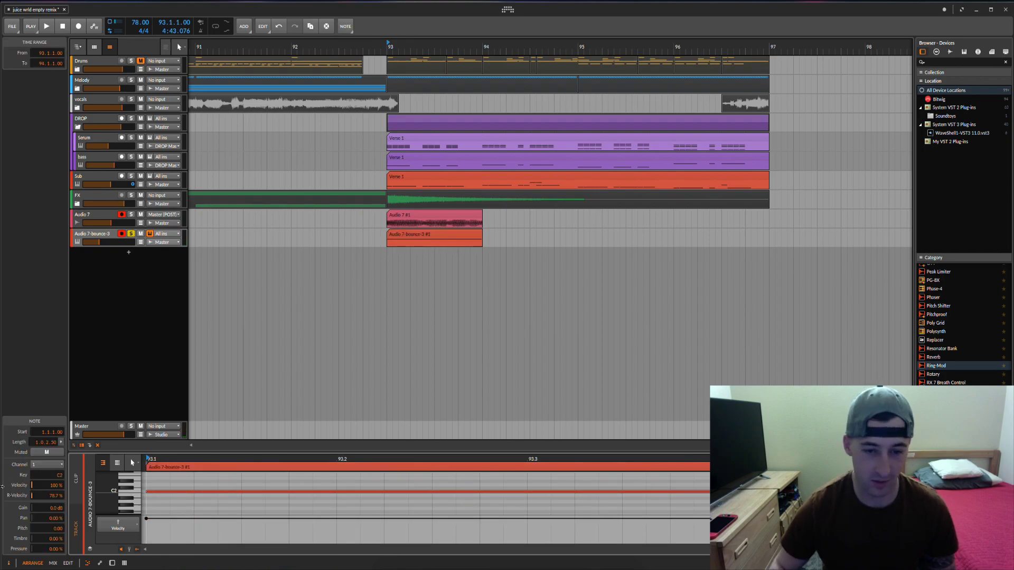
left_click(408, 237)
key("space")
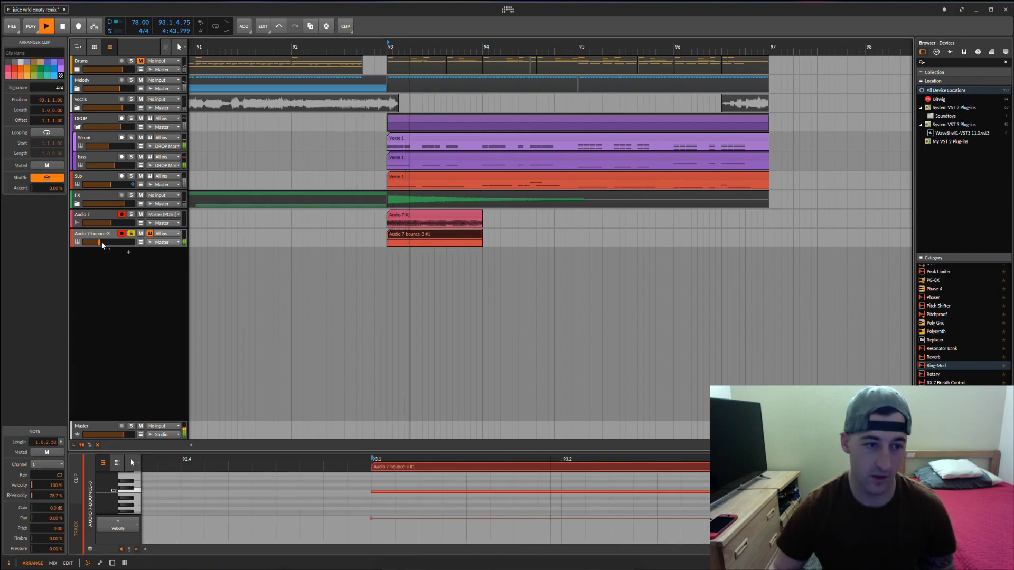
left_click_drag(102, 246, 111, 242)
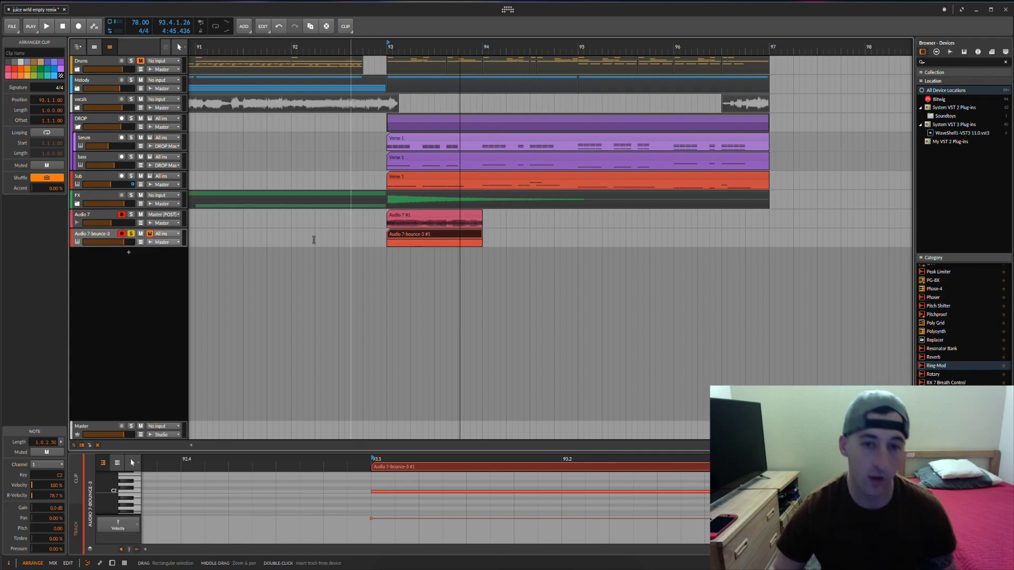
- Delete the original Audio 7 audio track together with its one-bar clip
left_click(88, 218)
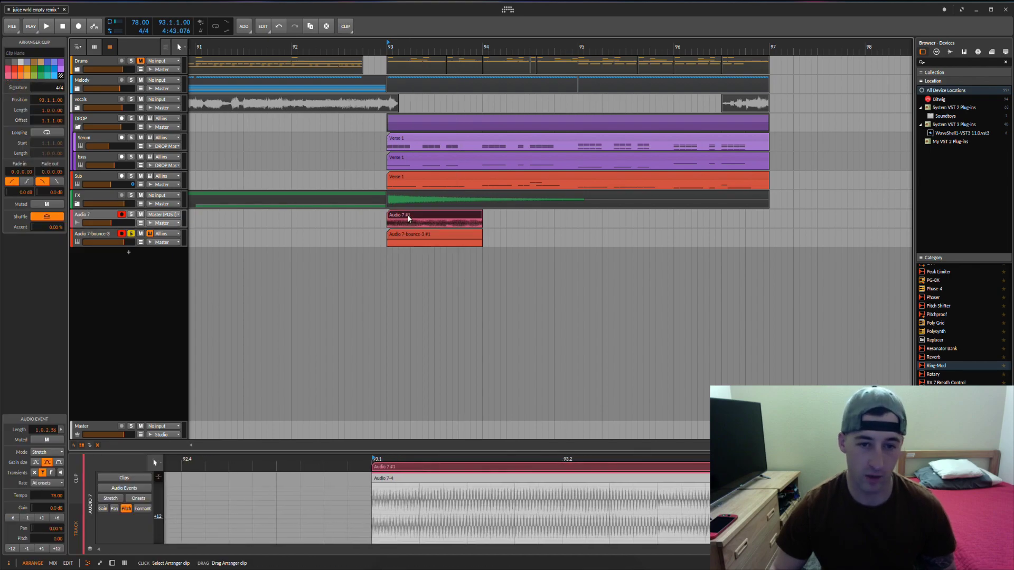
key("Delete")
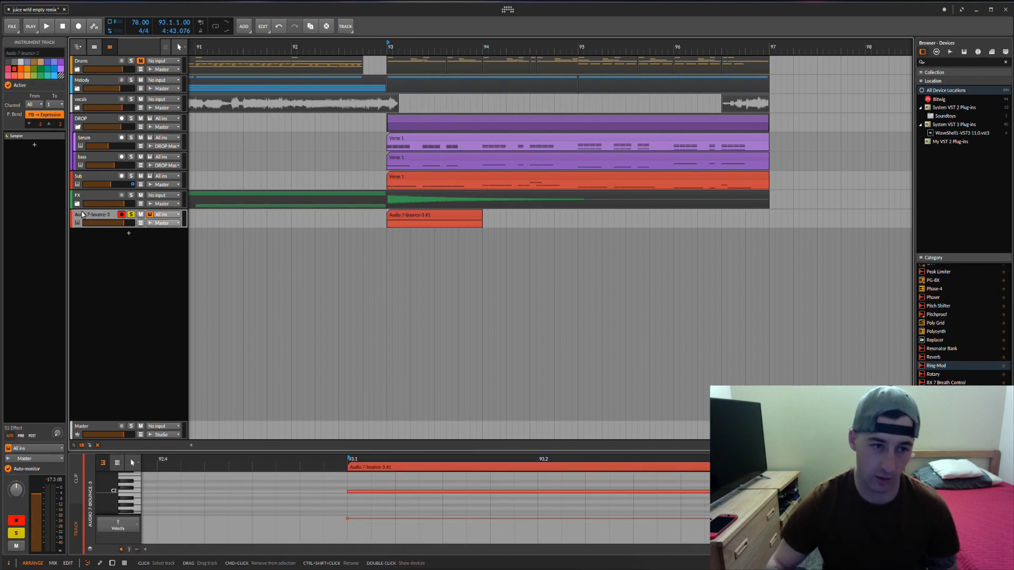
- Show the sampler track's devices and switch Sampler's playback mode to Textures
double_click(82, 214)
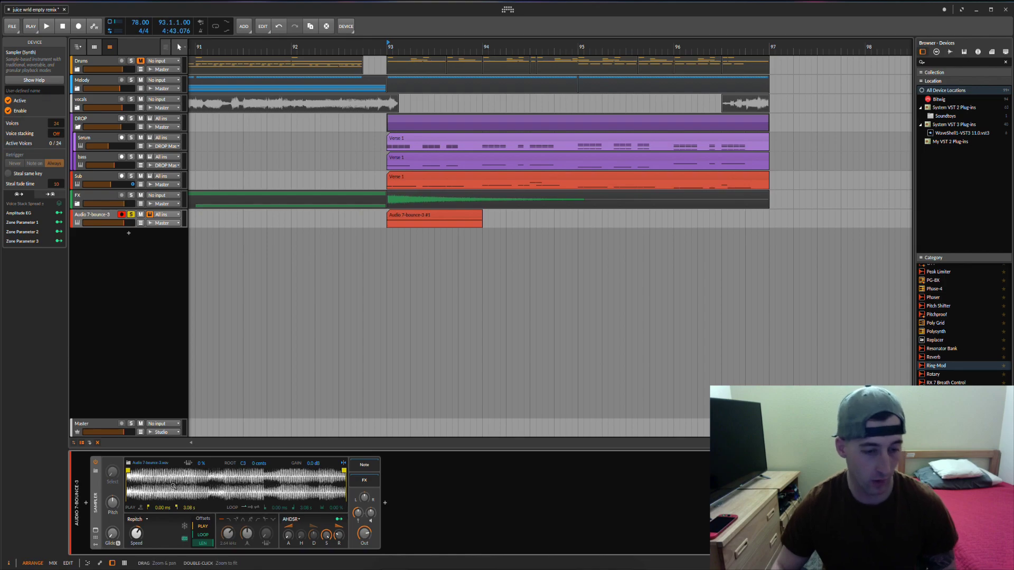
left_click(136, 520)
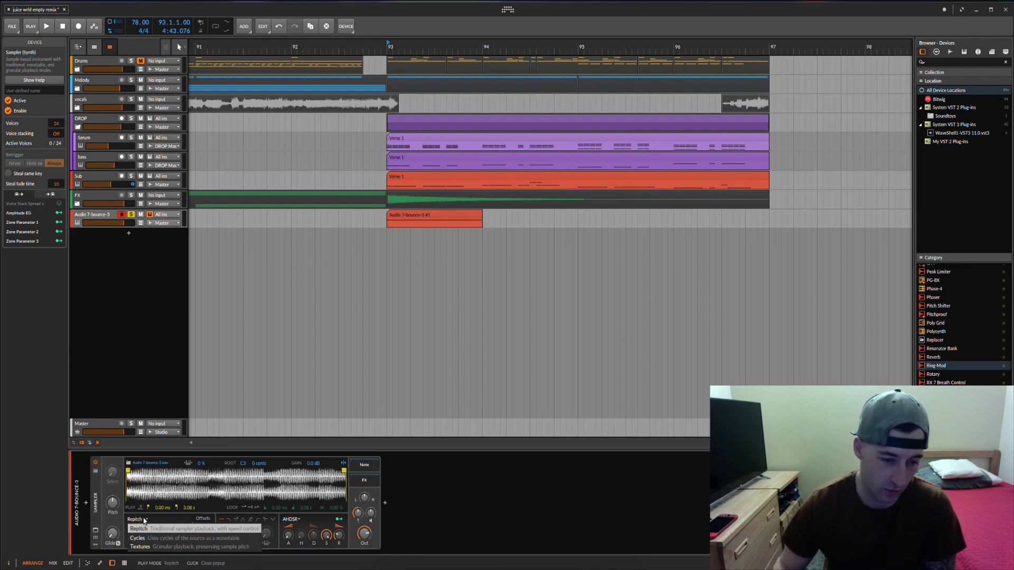
left_click(148, 547)
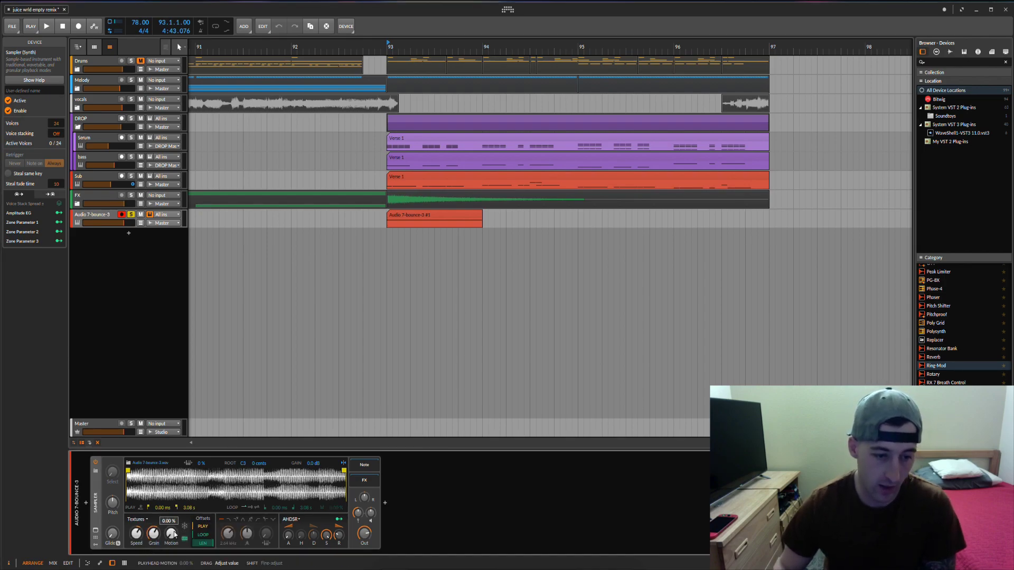
left_click_drag(135, 535, 136, 535)
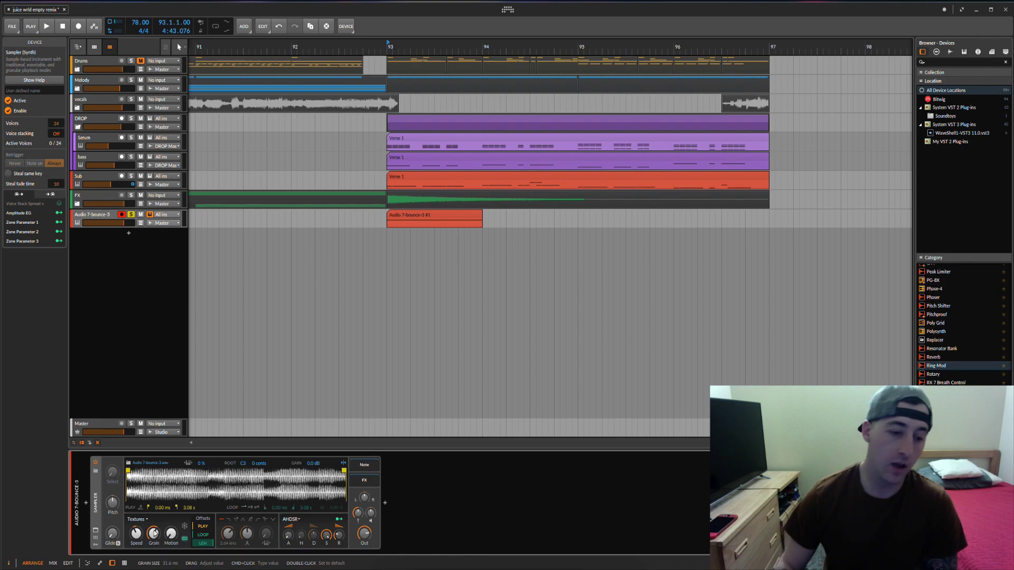
- Show and enlarge the automation lane for Sampler's grain size, and try different grain sizes while auditioning bar 93
left_click(141, 223)
left_click_drag(123, 258, 129, 313)
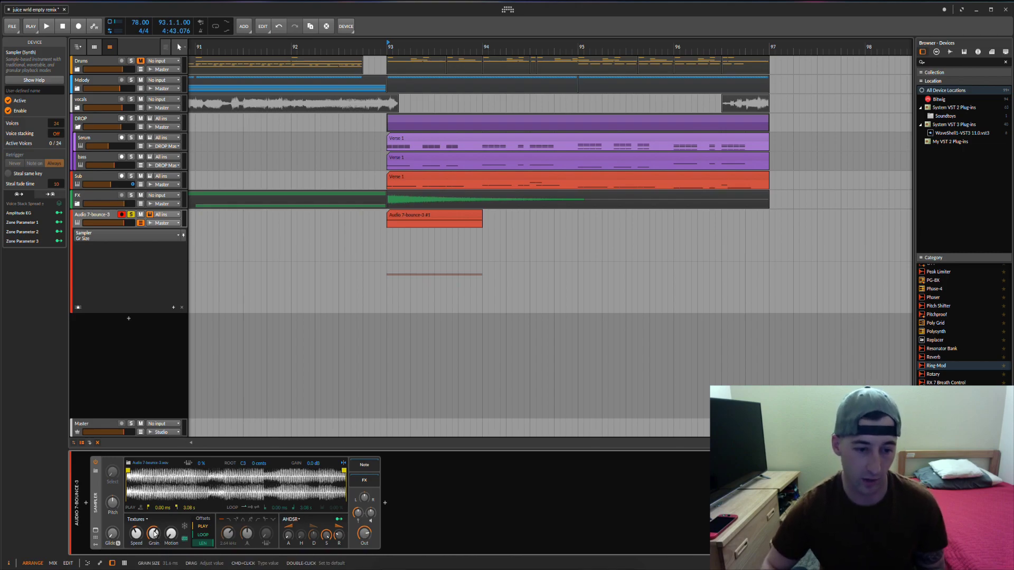
key("space")
left_click_drag(154, 533, 155, 535)
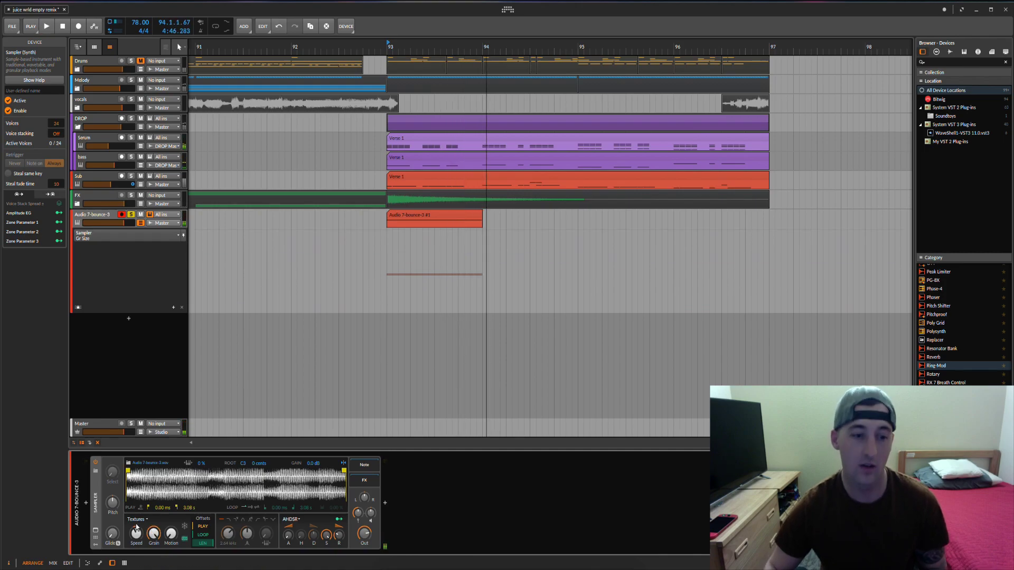
left_click_drag(157, 535, 159, 538)
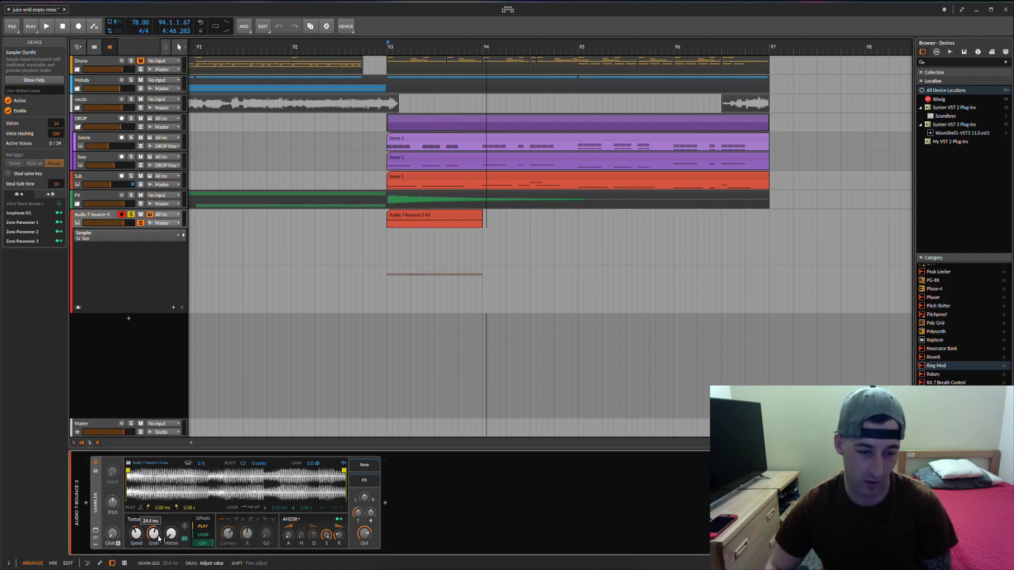
- Draw a curved grain size automation rising from about 7.79 ms at bar 93 to the maximum at bar 94, and play it back
left_click(386, 261)
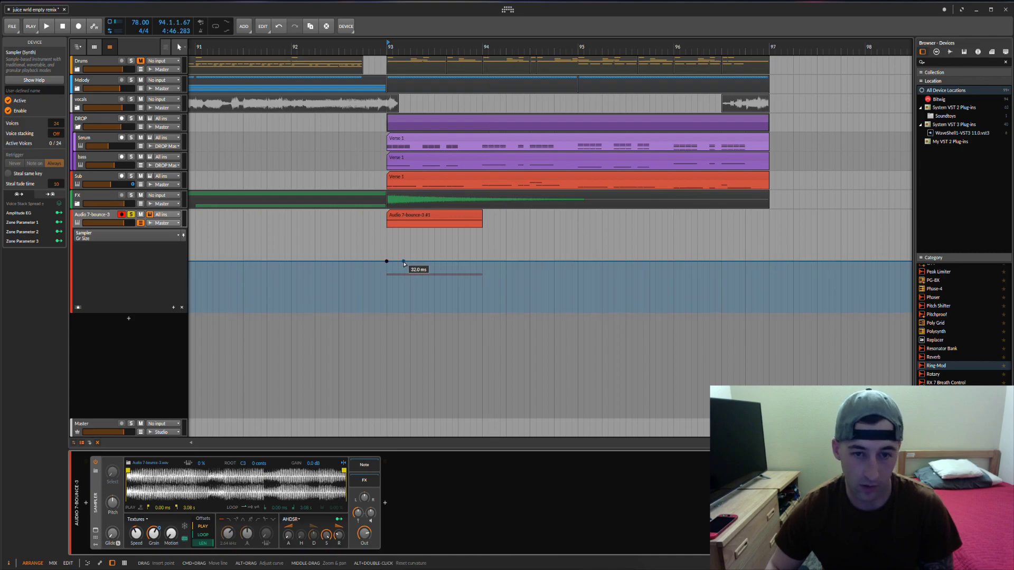
left_click_drag(416, 262, 464, 230)
left_click_drag(388, 261, 386, 267)
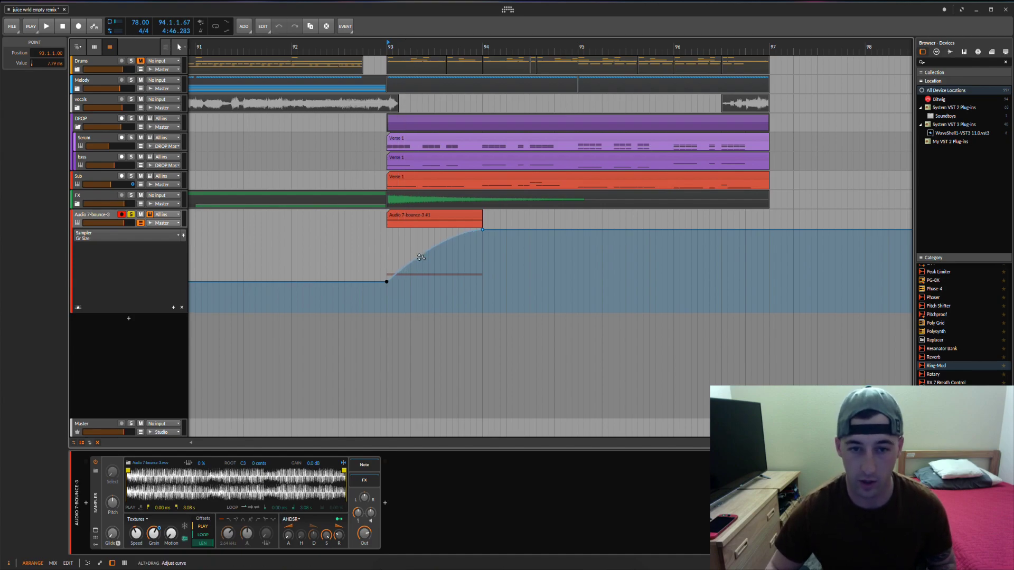
left_click(400, 215)
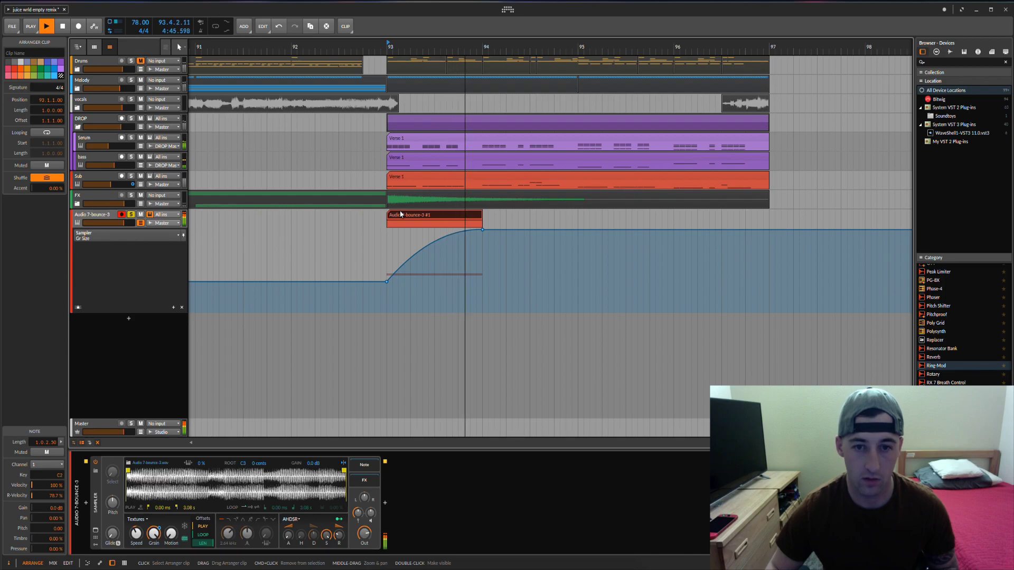
key("space")
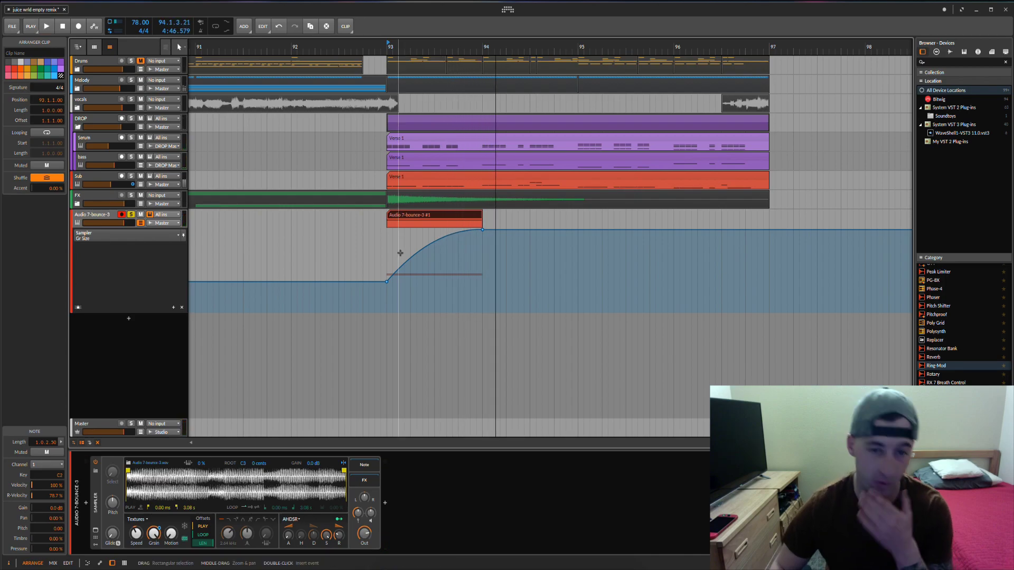
- Split the DROP group and Sub clips at bar 94 and delete their bar 93 portions
left_click_drag(417, 47, 398, 57)
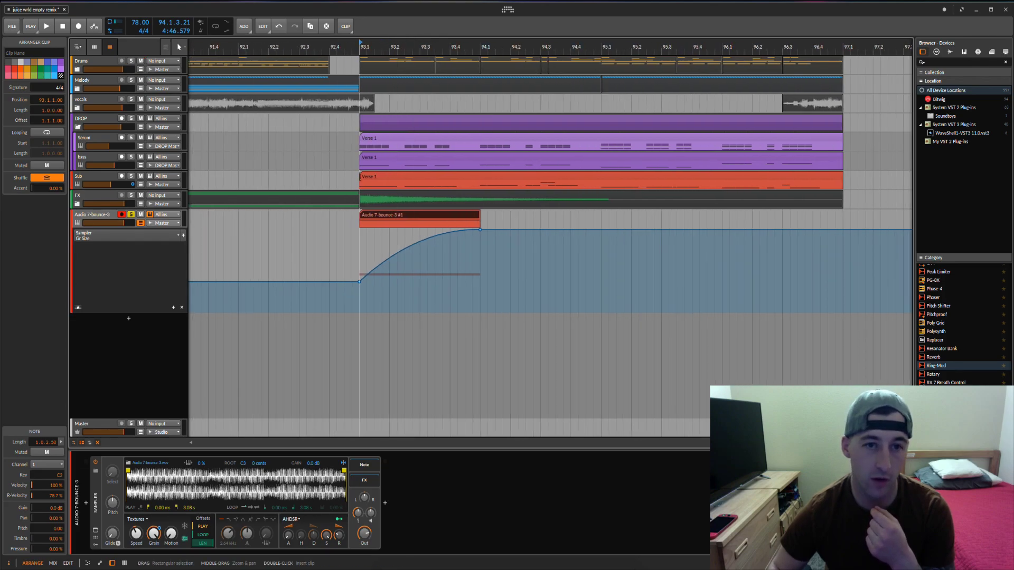
left_click_drag(353, 177, 364, 144)
left_click(479, 122)
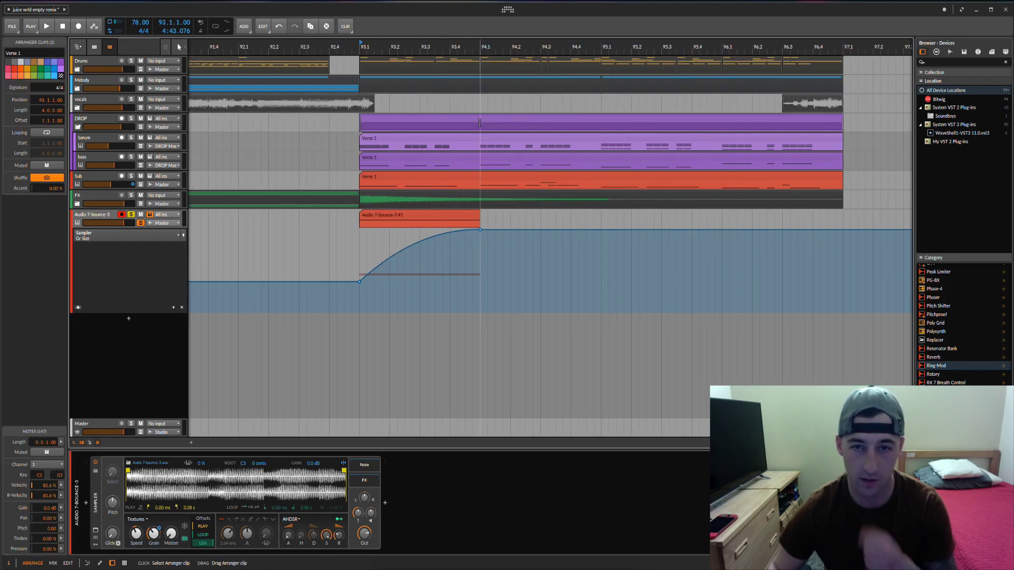
left_click(479, 124)
key("ctrl+e")
left_click_drag(338, 121, 458, 176)
left_click(477, 182)
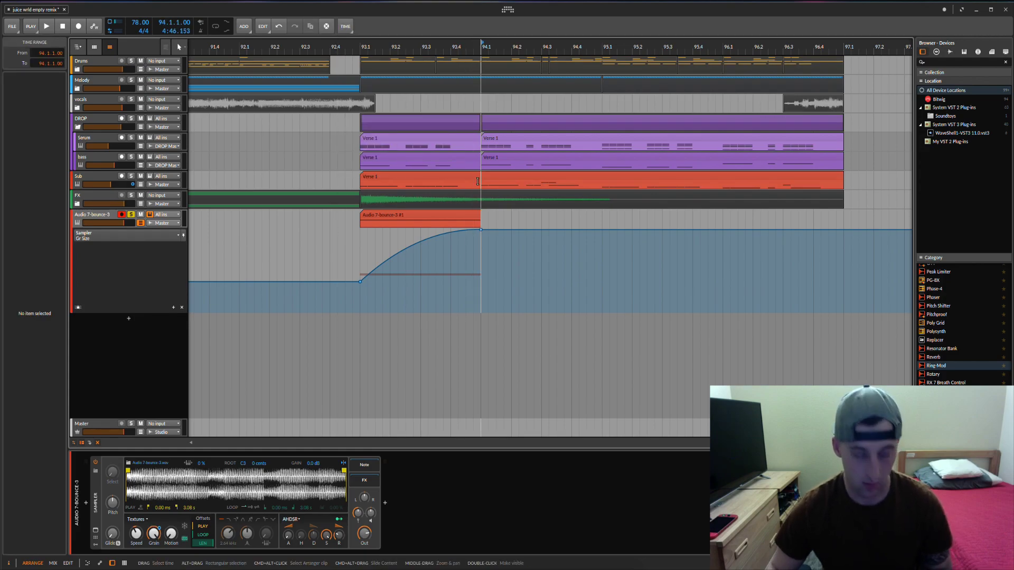
left_click_drag(349, 176, 437, 126)
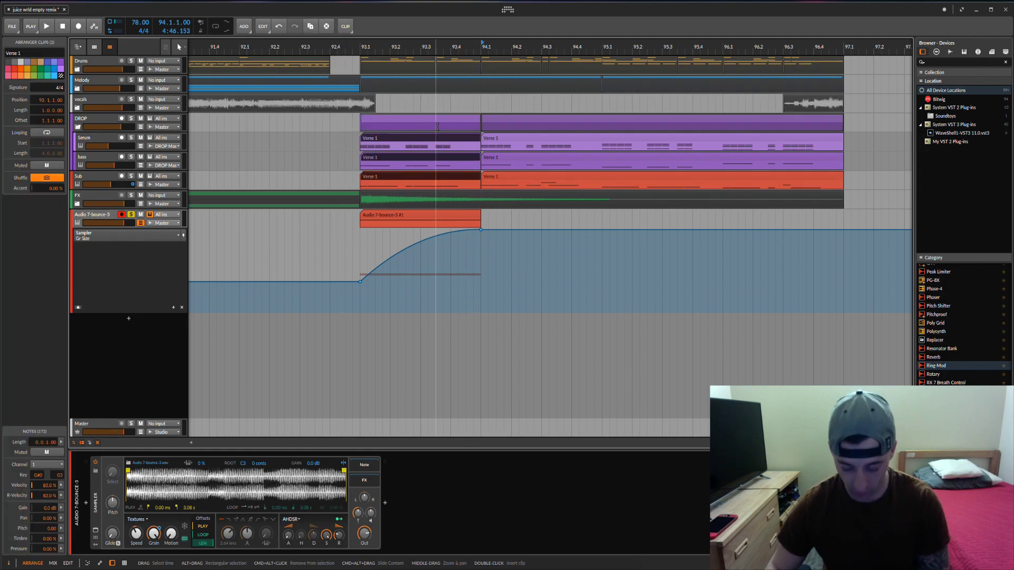
key("Delete")
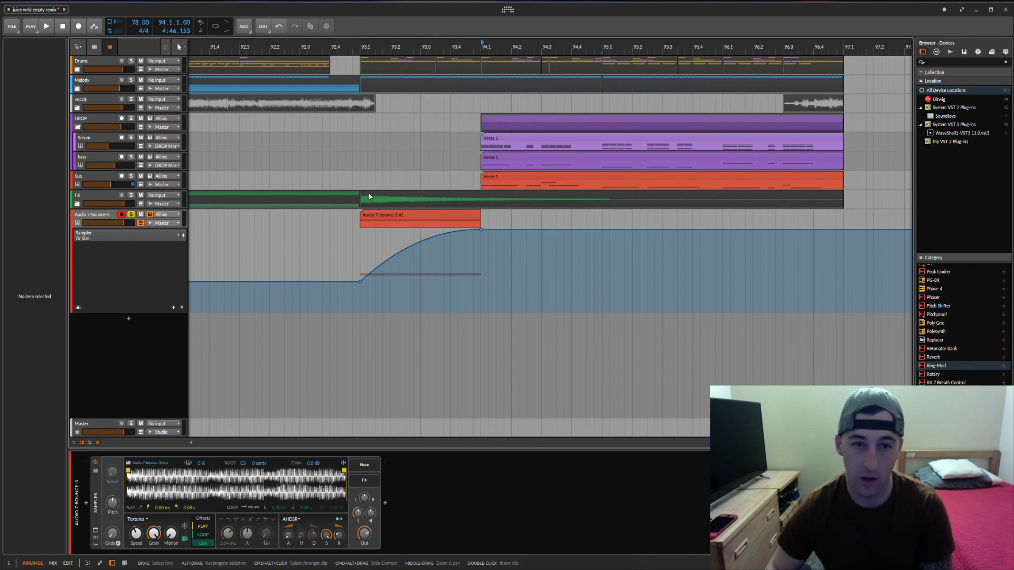
- Split the FX and Melody group clips at bar 94 and delete their bar 93 sections
left_click(381, 216)
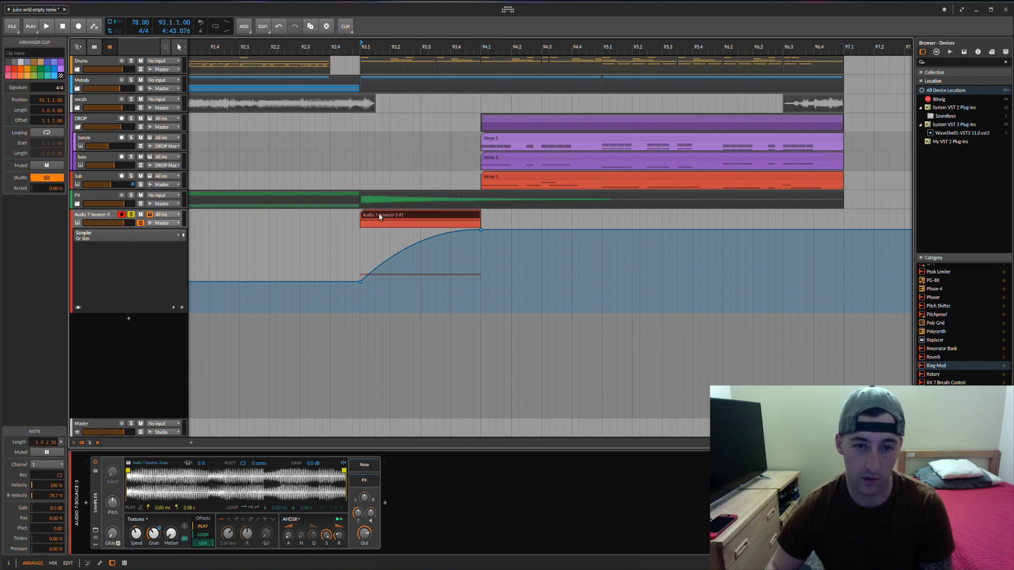
left_click(482, 204)
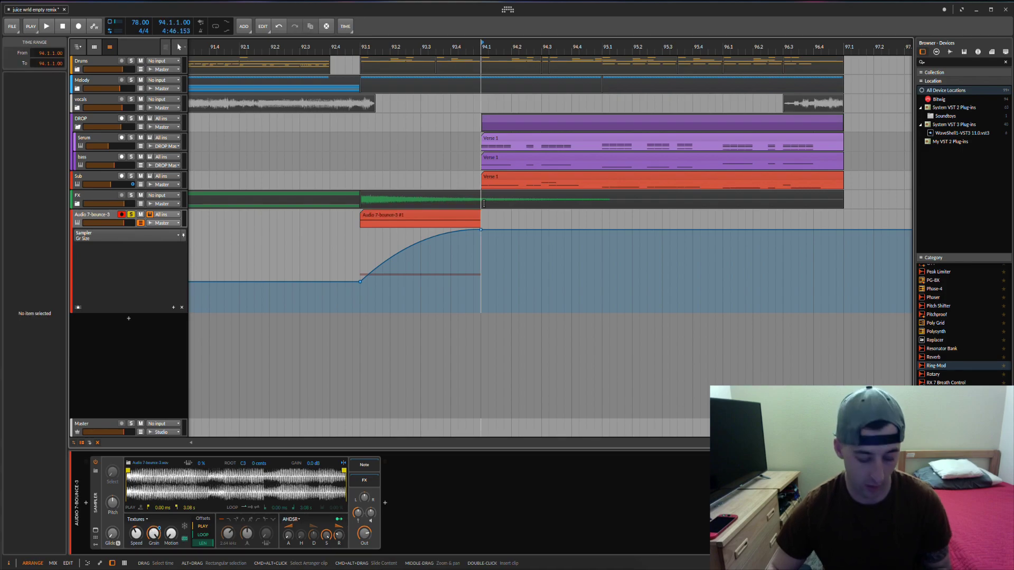
left_click(469, 201)
key("Delete")
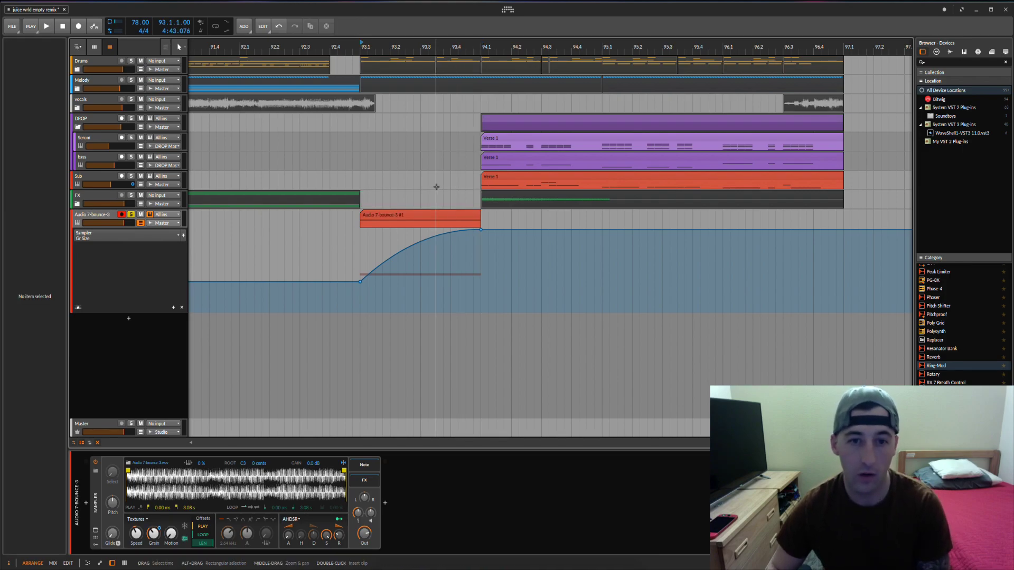
left_click(481, 88)
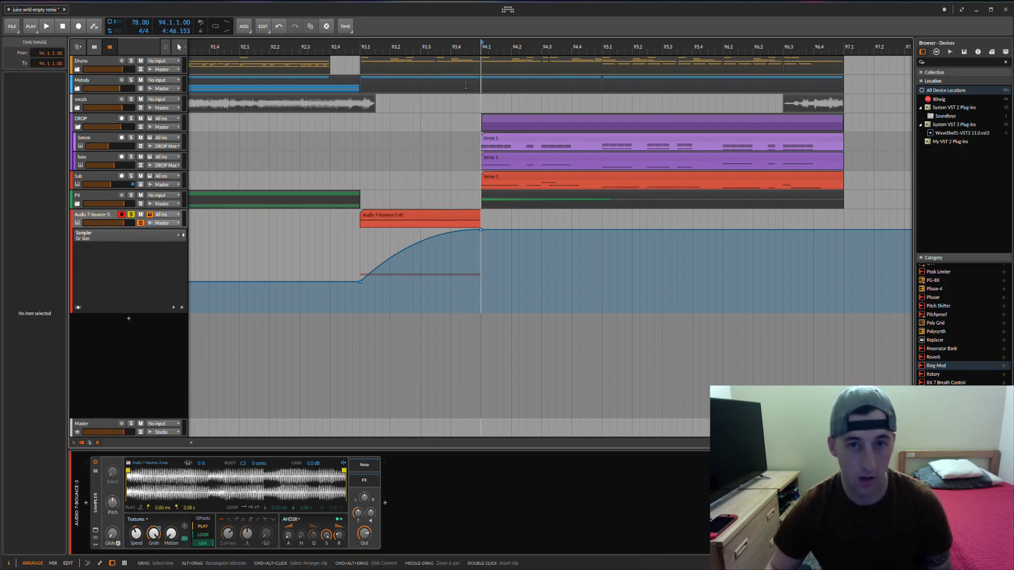
left_click(467, 86)
key("Delete")
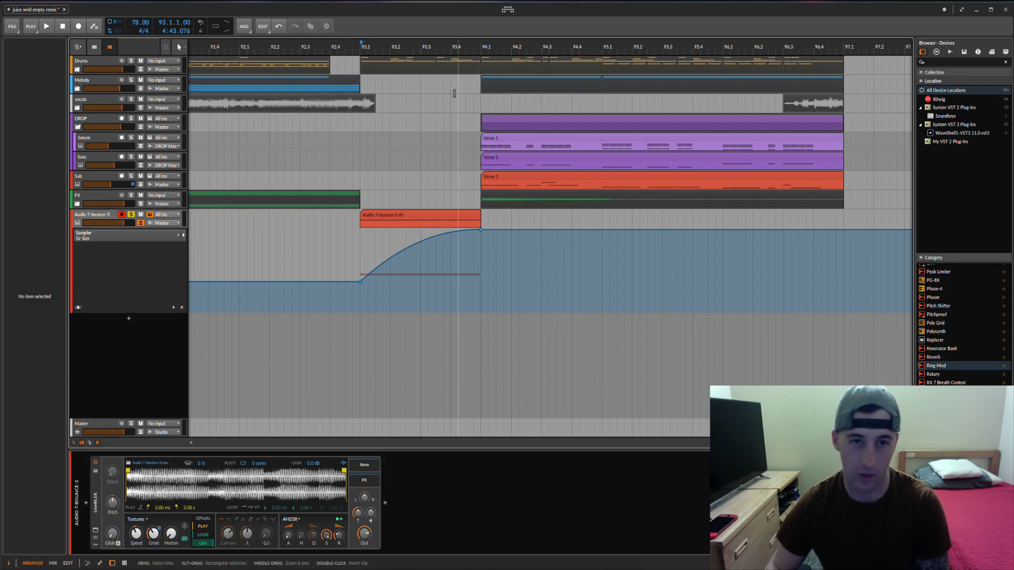
- Expand the Drums group, solo it alongside the sampler track, and play the transition from bar 93
left_click(77, 69)
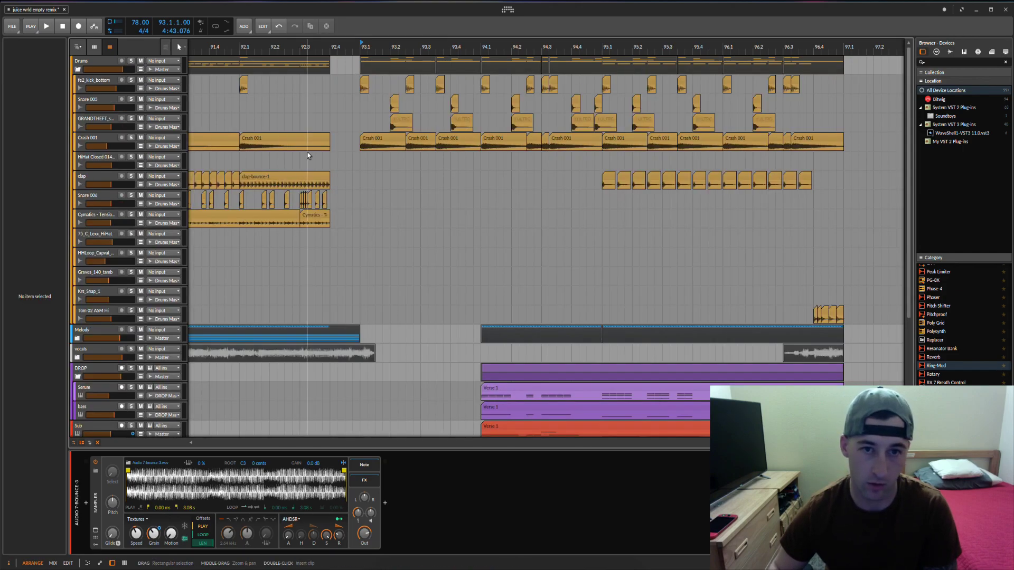
scroll(398, 57, "up", 3)
scroll(402, 260, "down", 5)
scroll(129, 65, "up", 4)
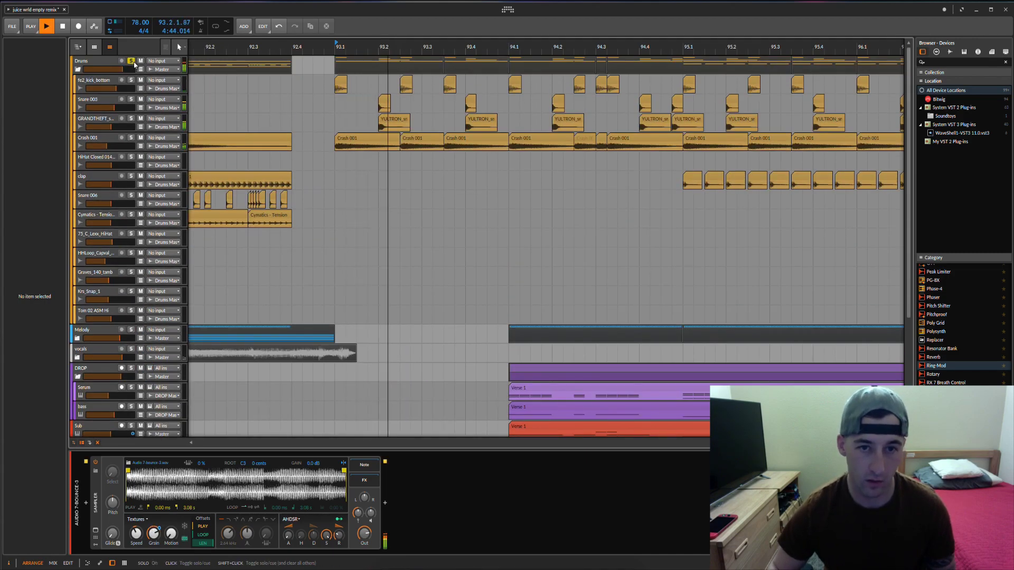
scroll(418, 432, "down", 5)
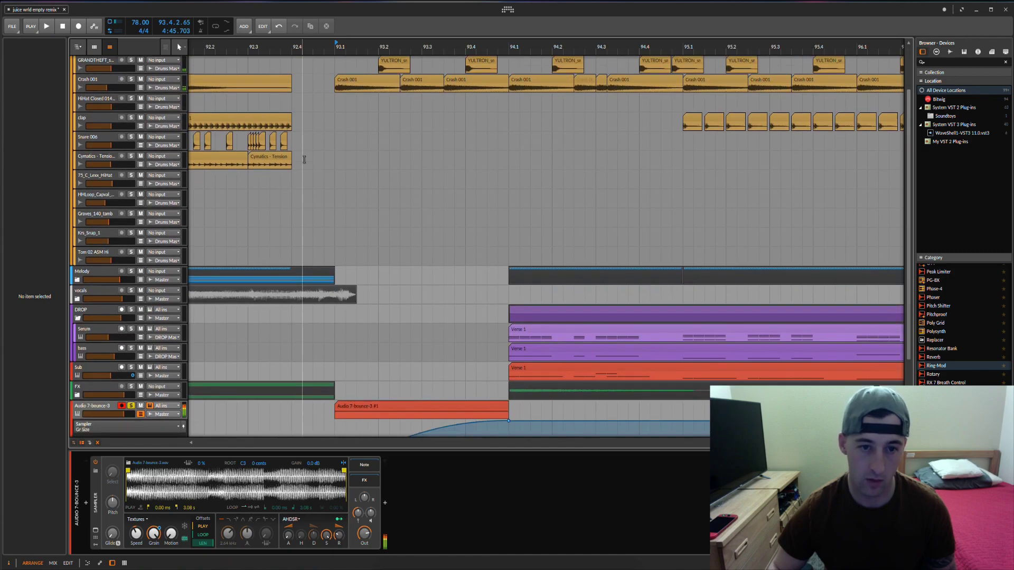
- Insert a Dynamics device after Sampler and set its sidechain source to the fe2_kick_bottom track in the Drums group
double_click(474, 534)
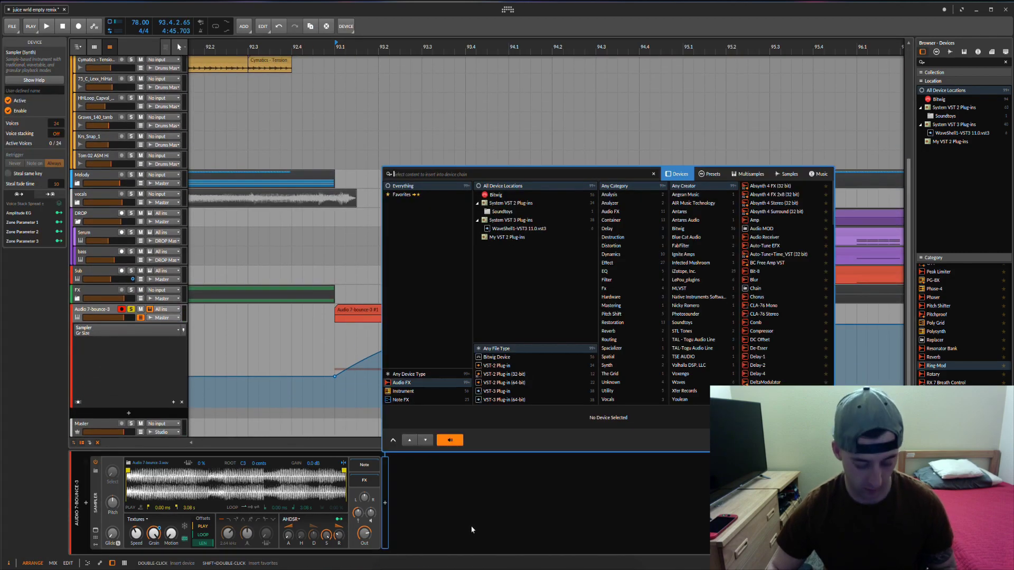
type("dy")
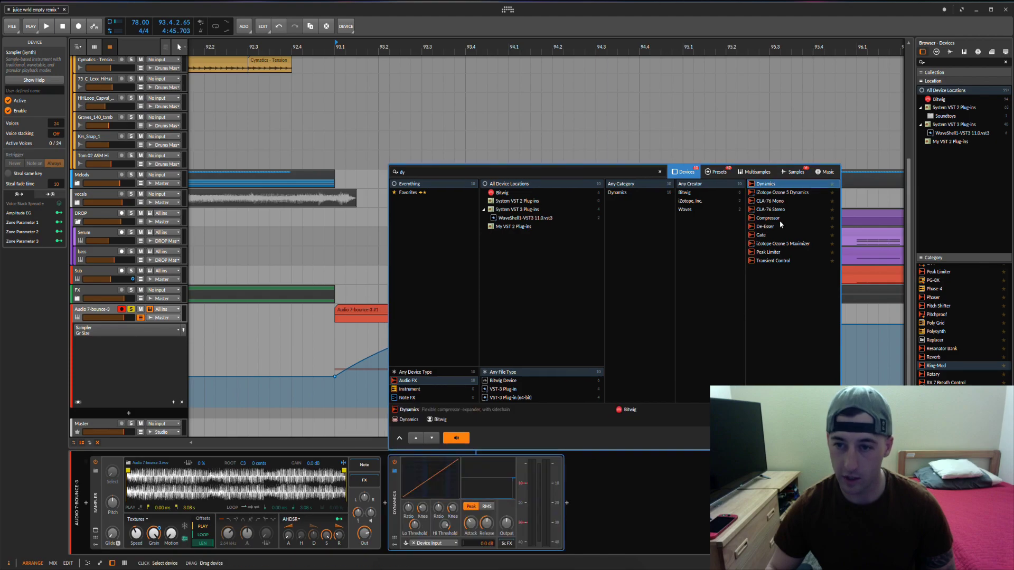
key("Return")
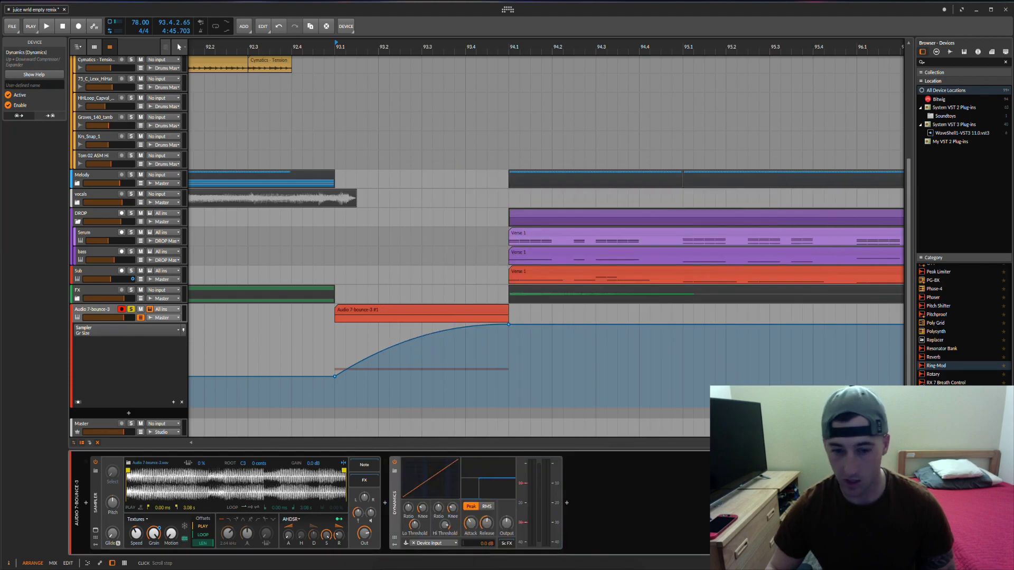
left_click(441, 543)
mouse_move(441, 453)
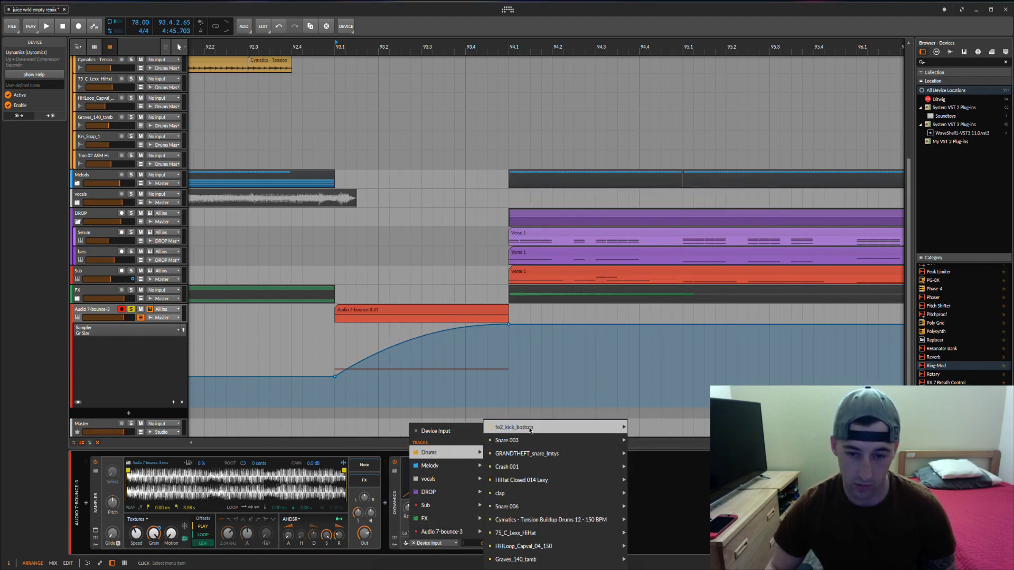
mouse_move(528, 428)
left_click(653, 439)
- Adjust the Dynamics high ratio, lower its high threshold to about -40 dB, and play the sidechained transition from bar 93
left_click_drag(436, 509, 437, 509)
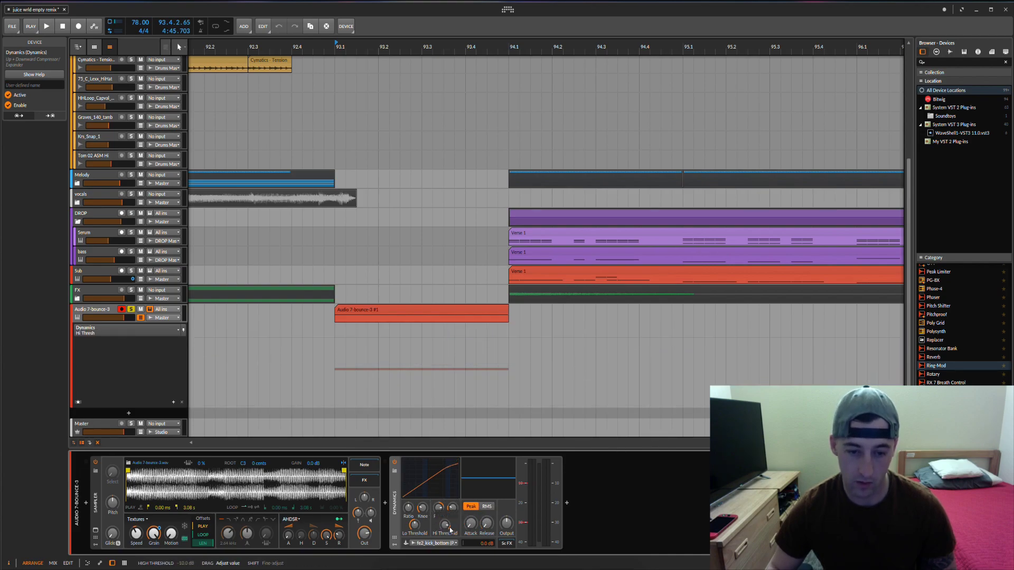
left_click(442, 527)
key("space")
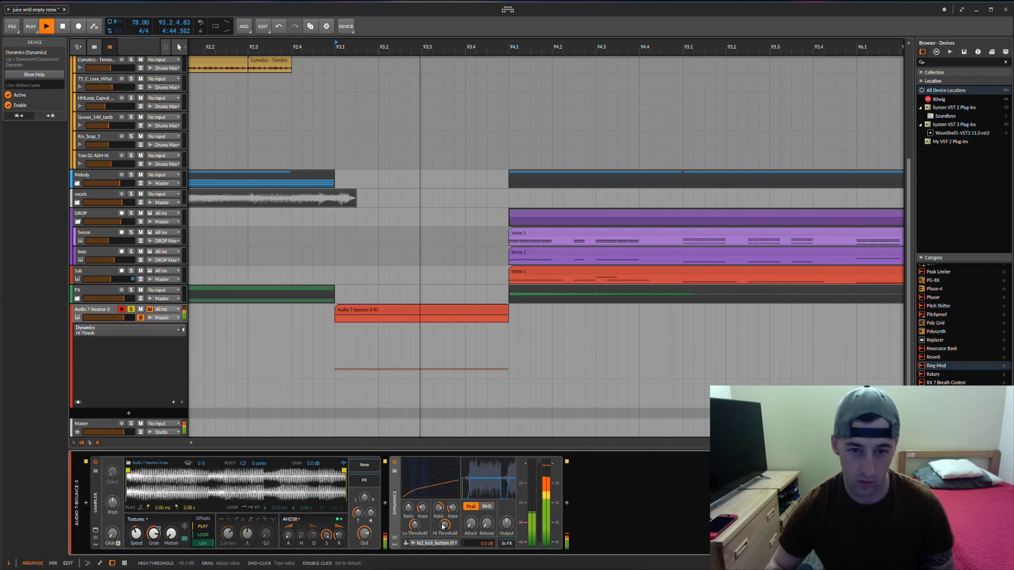
- Lower the sampler track's volume to about -7.2 dB and play the transition from bar 93
key("space")
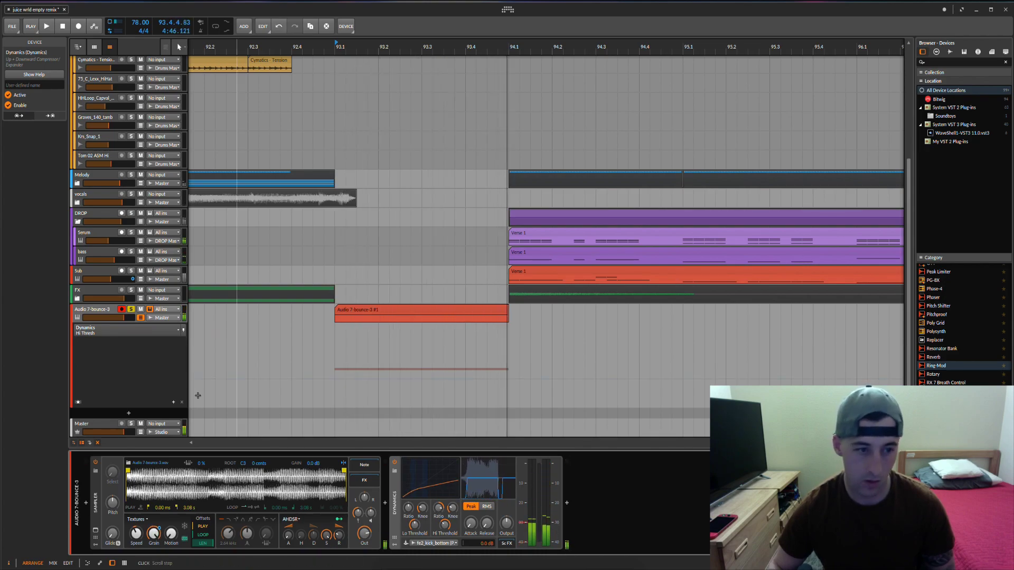
left_click(123, 318)
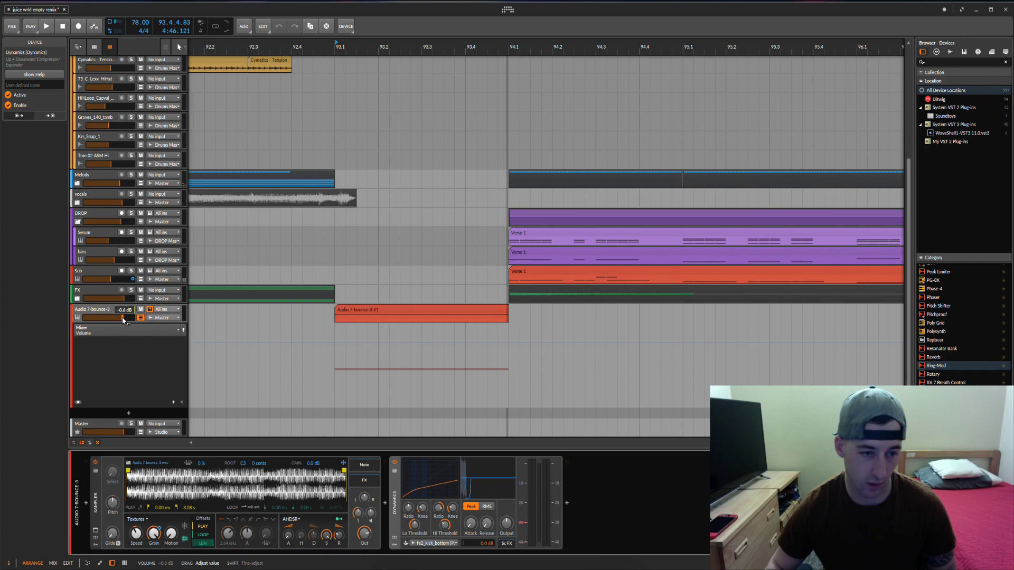
left_click(344, 312)
scroll(344, 305, "up", 5)
key("space")
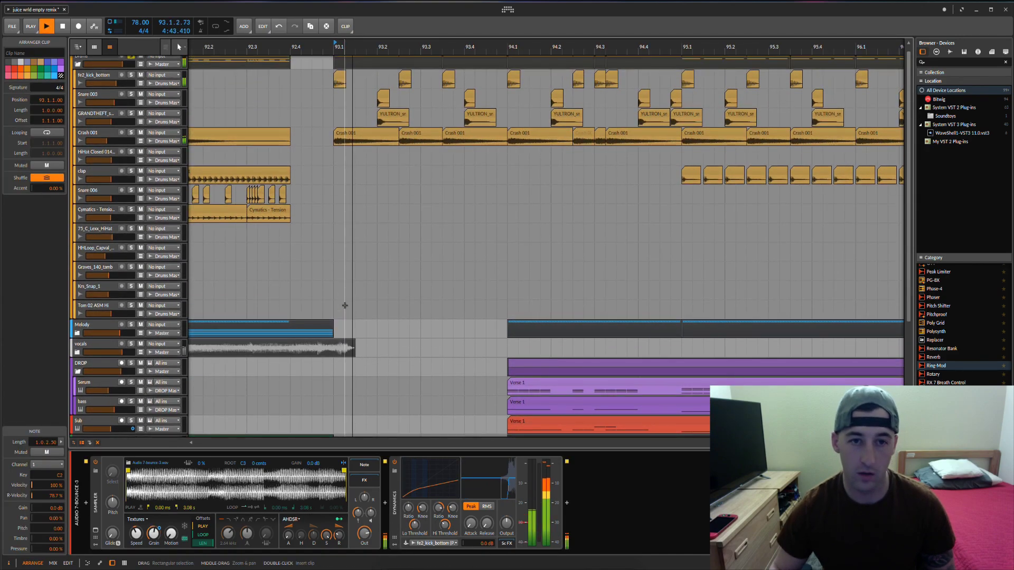
scroll(180, 352, "down", 5)
key("space")
left_click_drag(120, 319, 115, 318)
key("space")
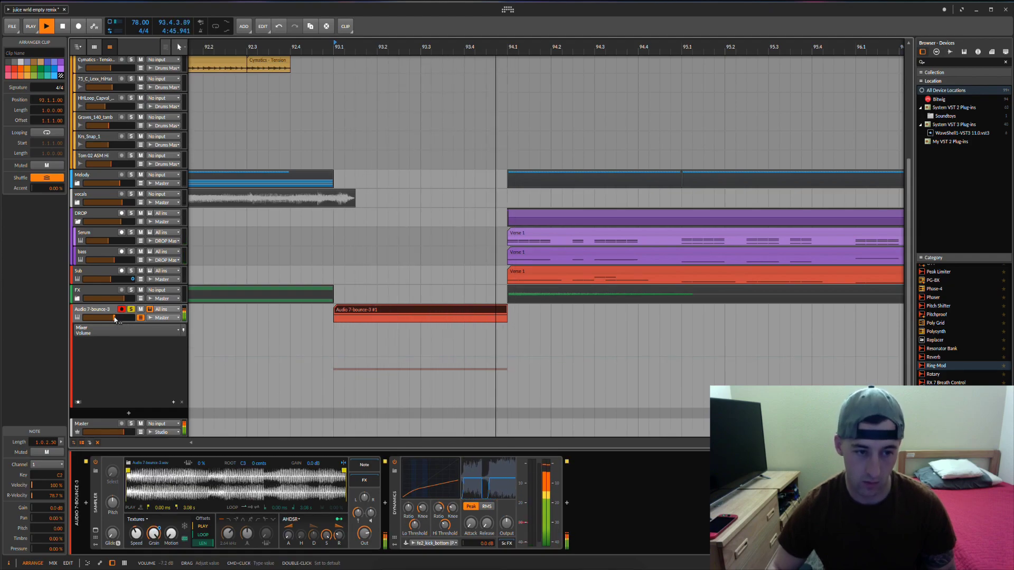
key("space")
- Give the Sampler's Grain Size automation its own lane and show the Sampler's Pitch automation in the sampler track's main lane
left_click_drag(321, 449, 321, 550)
left_click(108, 440)
left_click(108, 452)
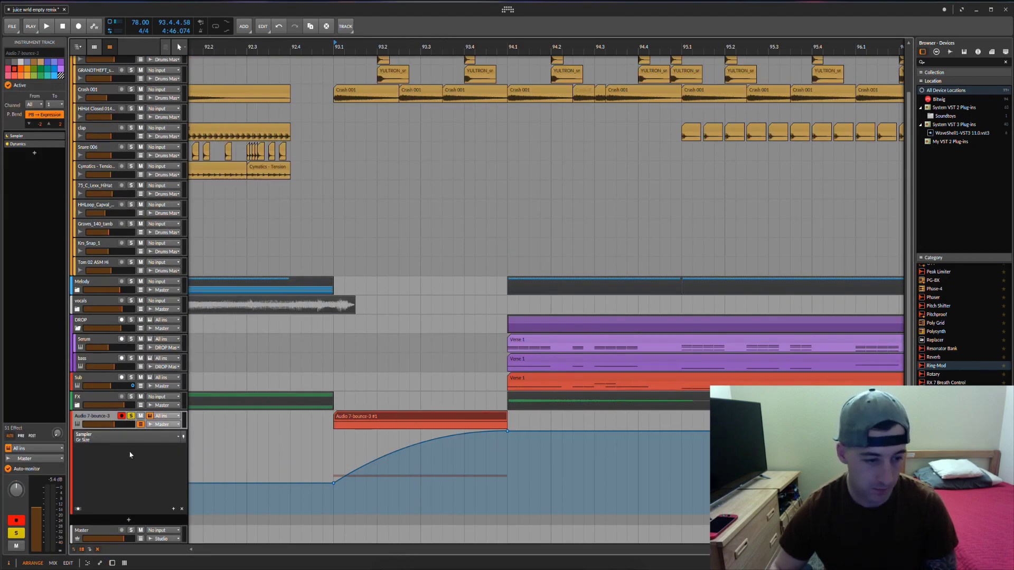
double_click(104, 415)
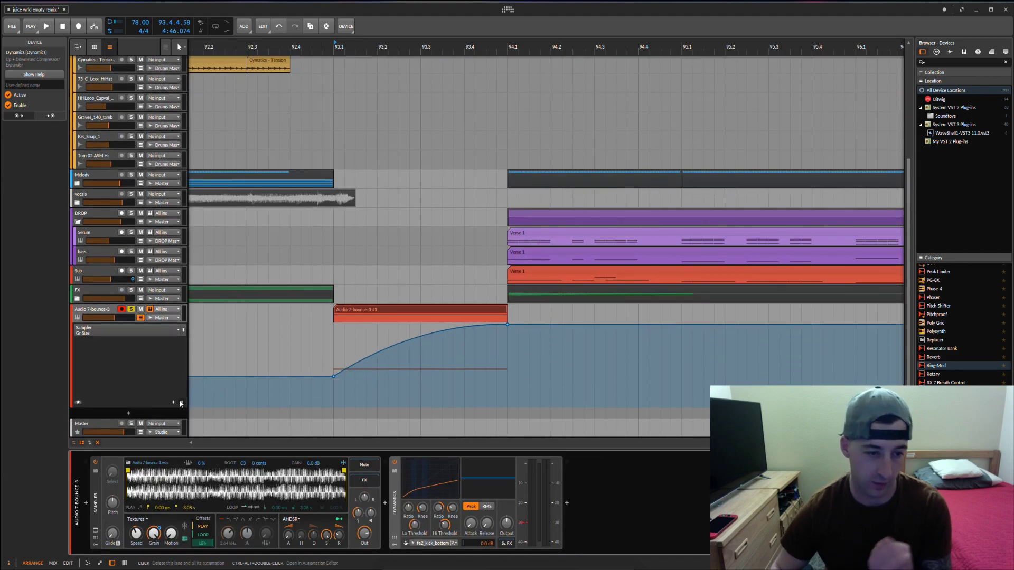
left_click(173, 403)
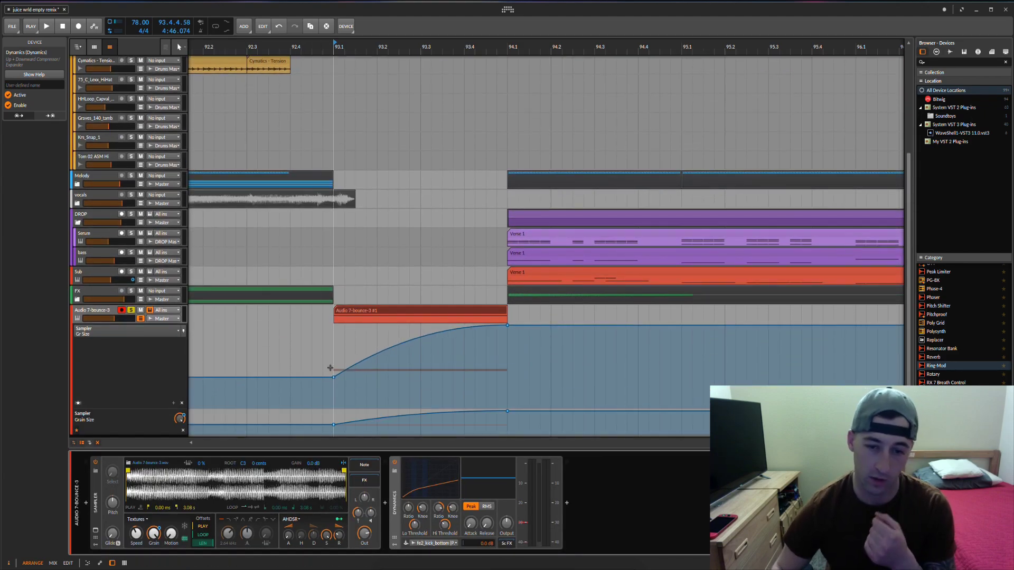
left_click(114, 505)
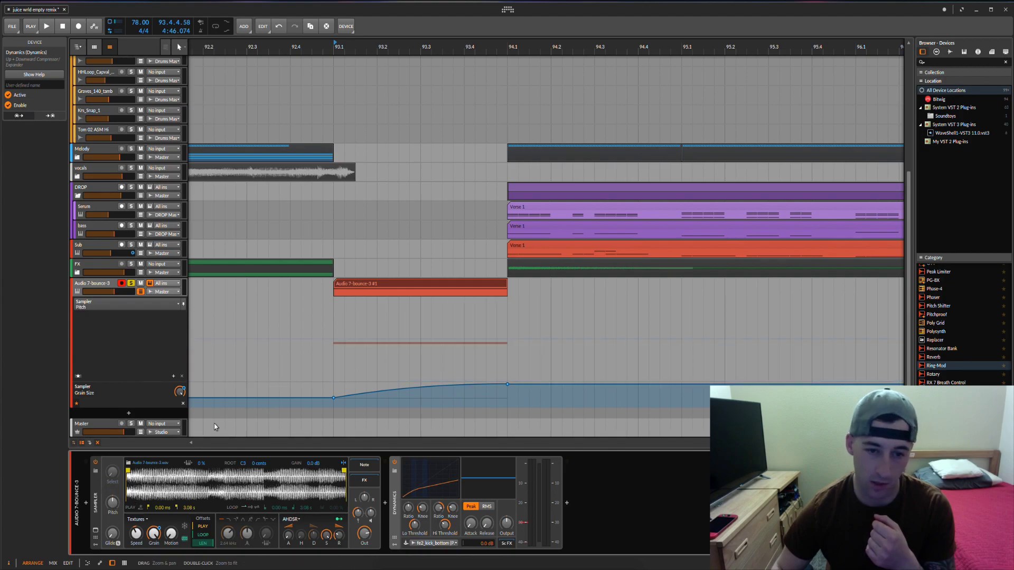
- Draw Pitch automation with points at 0 st on bars 93 and 94 and a peak of about +12 st at 93.4.3, curving both slopes
double_click(333, 339)
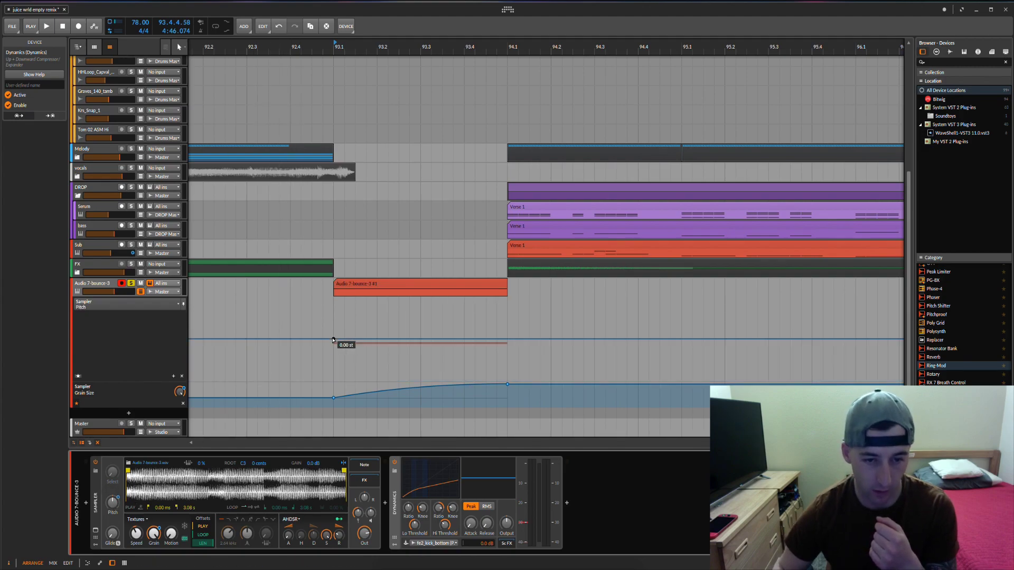
double_click(505, 340)
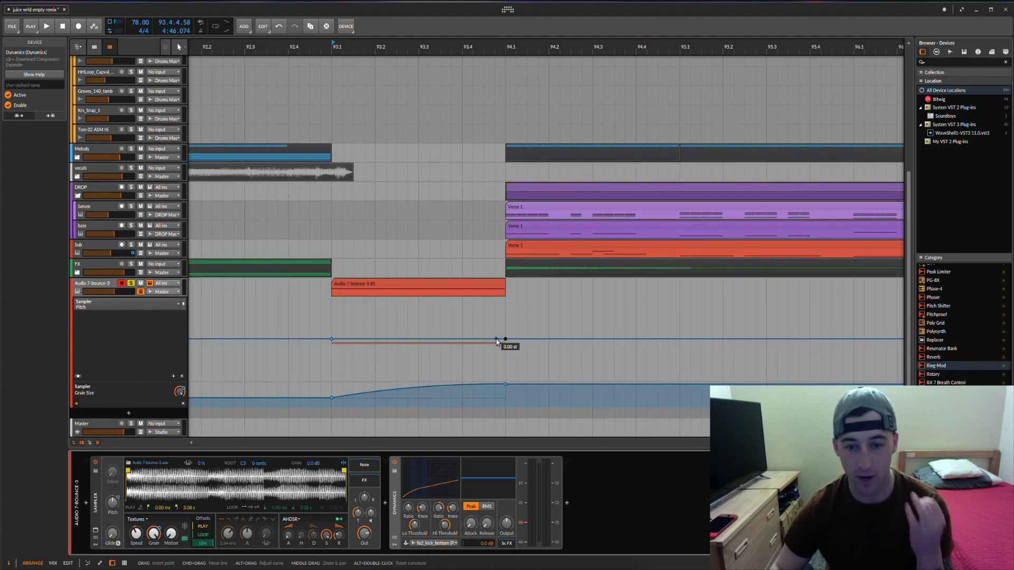
left_click(533, 206)
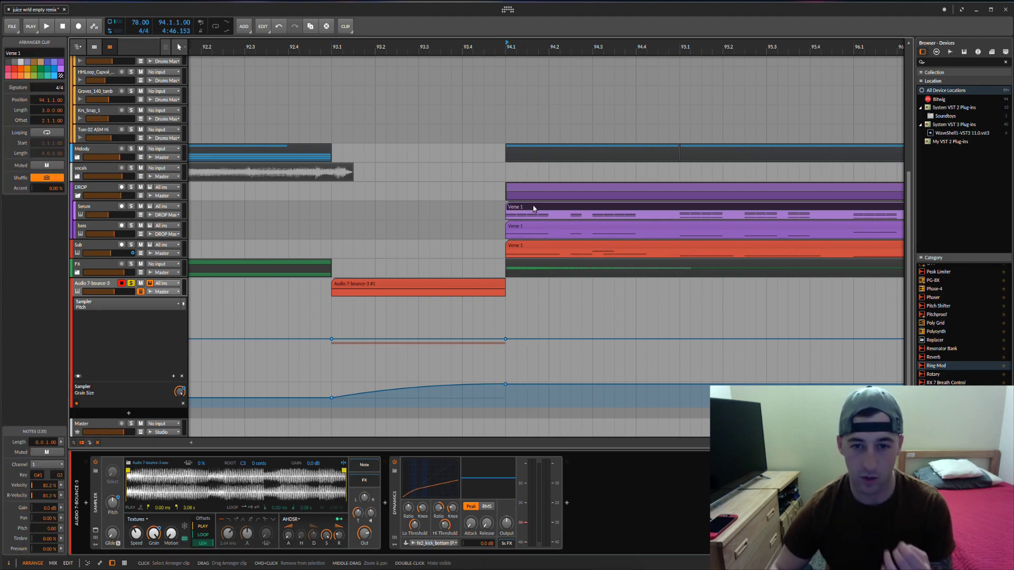
left_click(484, 339)
mouse_move(484, 339)
left_mouse_down()
mouse_move(483, 325)
mouse_move(483, 339)
left_mouse_up()
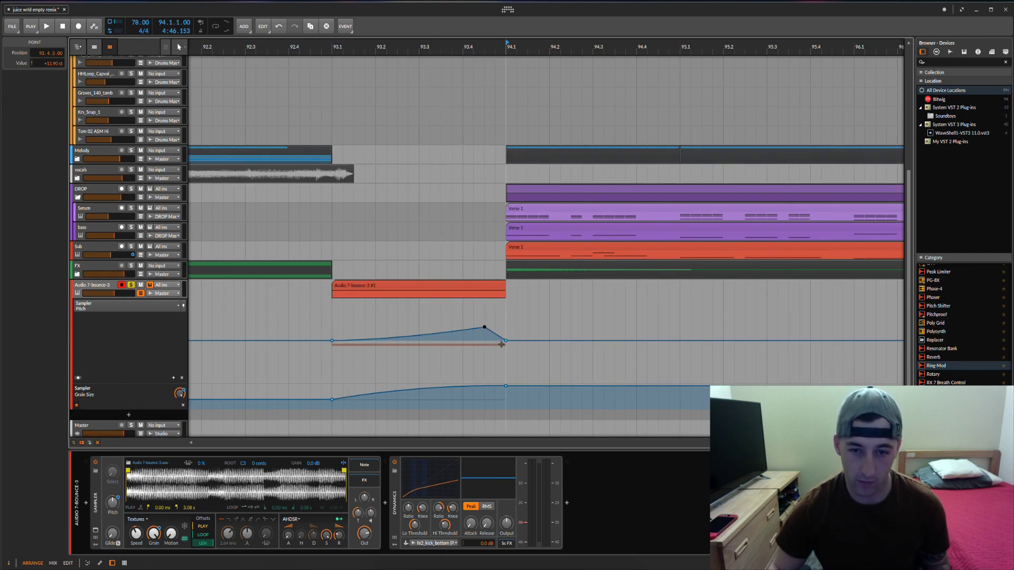
left_click_drag(496, 336, 495, 338, "alt")
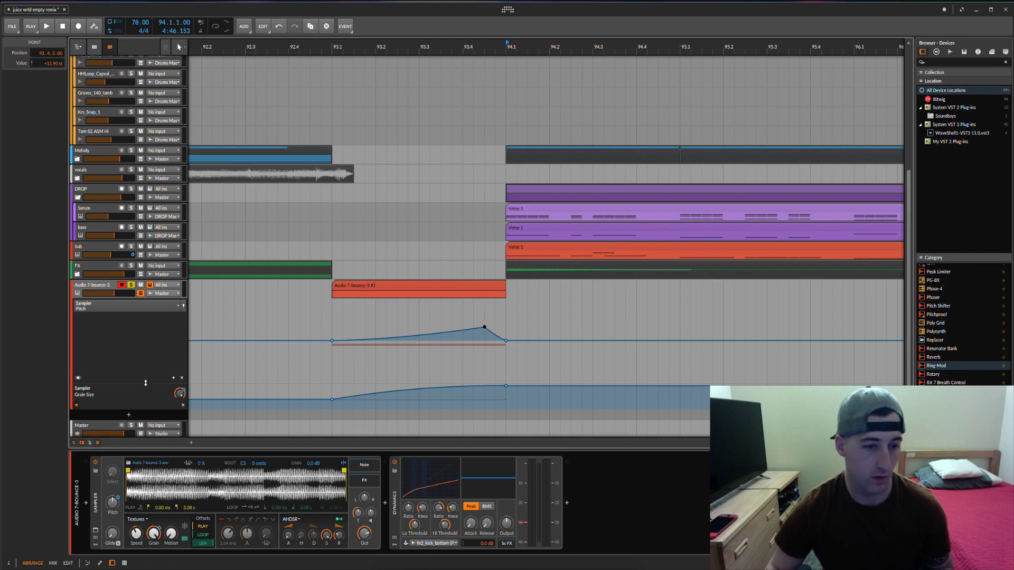
- Enlarge the Pitch automation lane and play the pitched transition from bar 93
left_click_drag(146, 381, 148, 424)
left_click(351, 285)
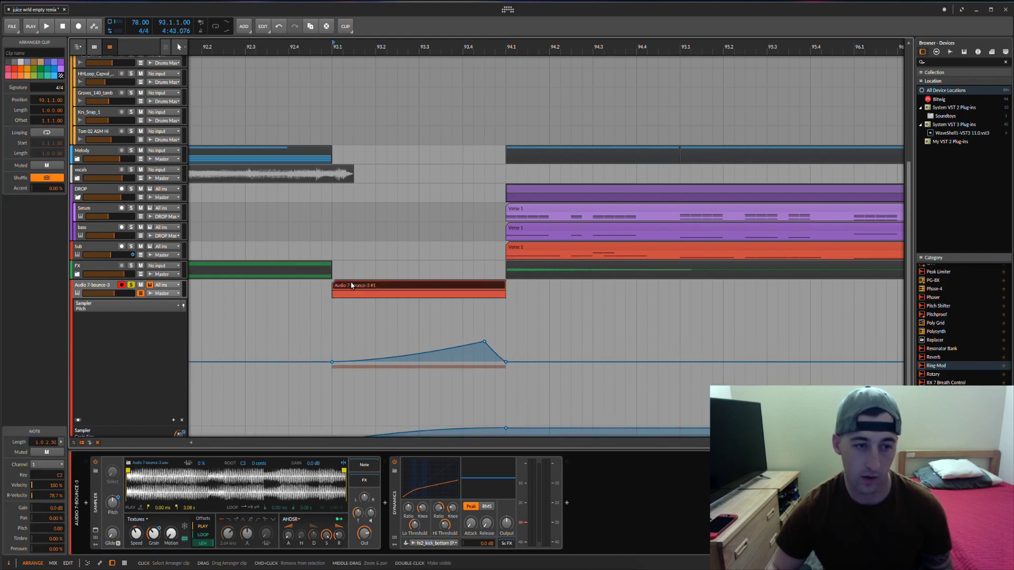
scroll(350, 283, "down", 2)
key("space")
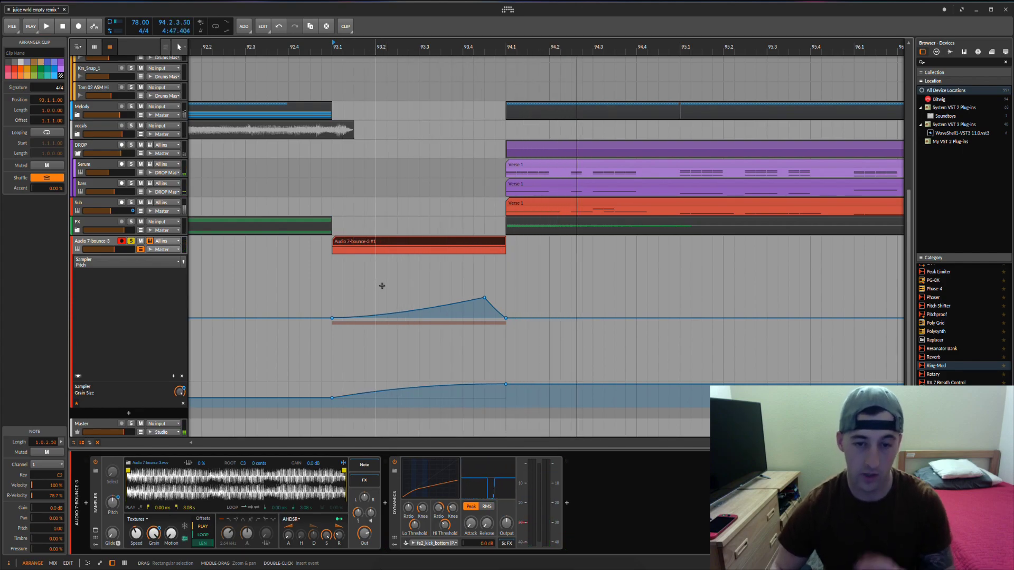
key("space")
- Delete the drum clips in bar 93 except the first kick and the first crash
scroll(325, 328, "up", 5)
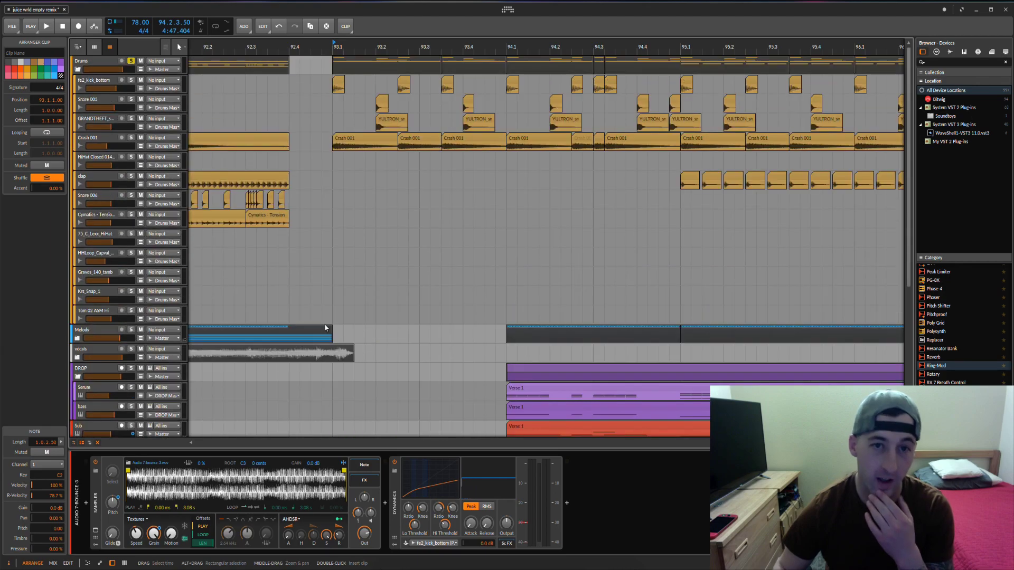
left_click(415, 138)
key("Delete")
left_click_drag(414, 138, 483, 84)
key("Delete")
left_click_drag(441, 125, 357, 84)
key("Delete")
left_click(291, 91)
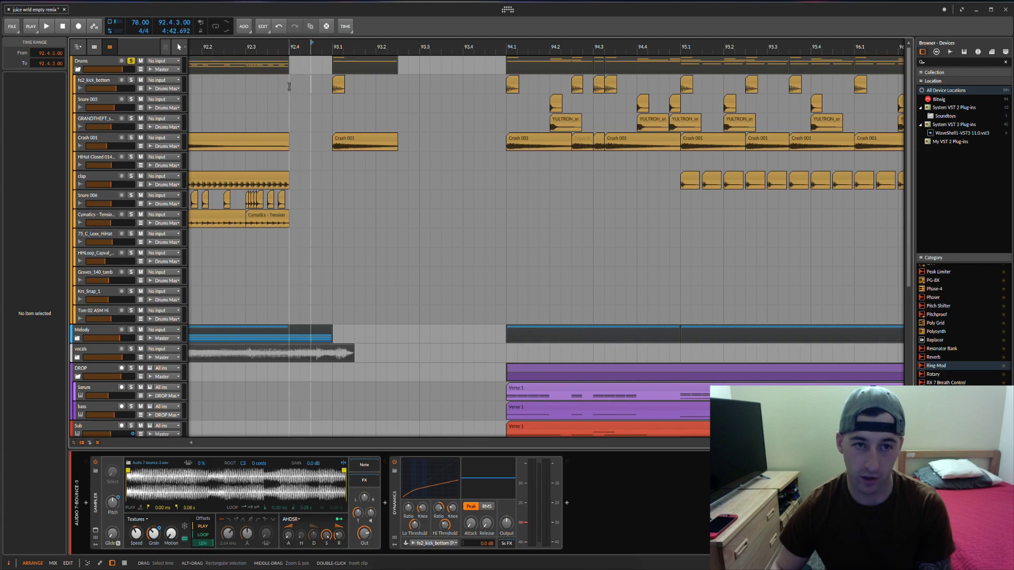
- Turn off the sampler track's solo and play the thinned-out transition from 92.3
scroll(396, 164, "down", 6)
left_click(401, 245)
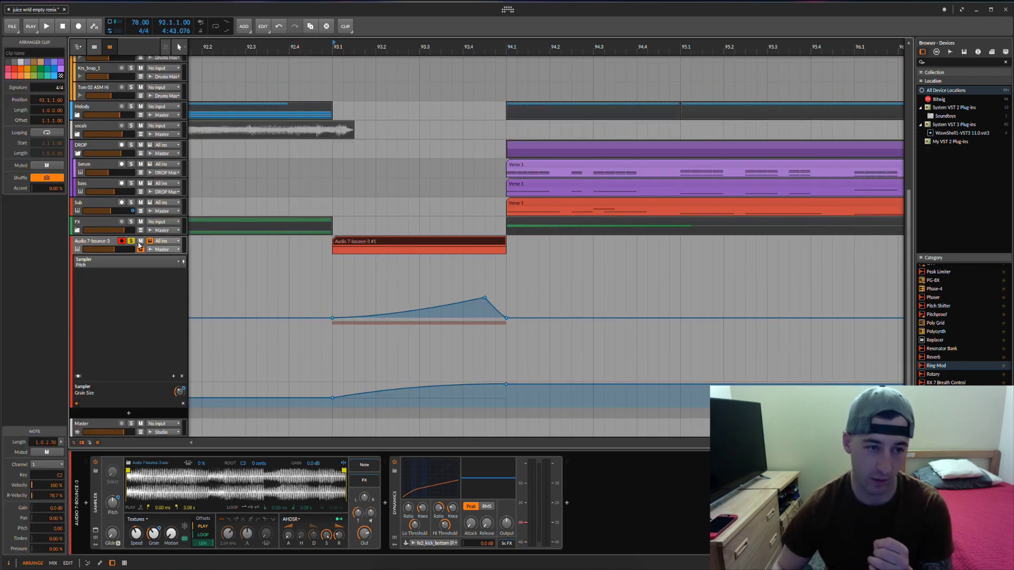
scroll(233, 235, "left", 1)
scroll(233, 236, "up", 1)
left_click(266, 47)
scroll(353, 104, "up", 4)
key("space")
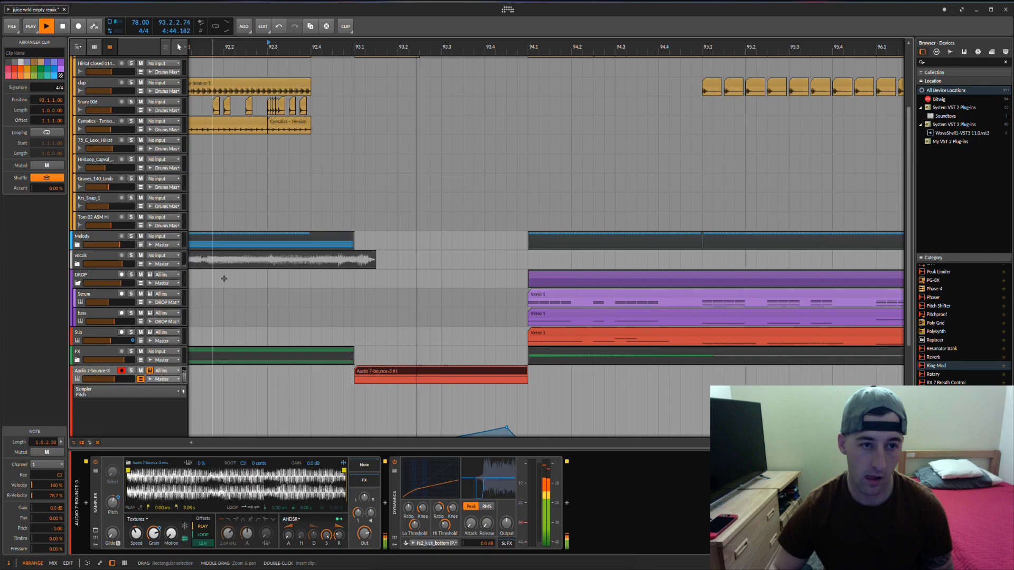
scroll(223, 278, "up", 3)
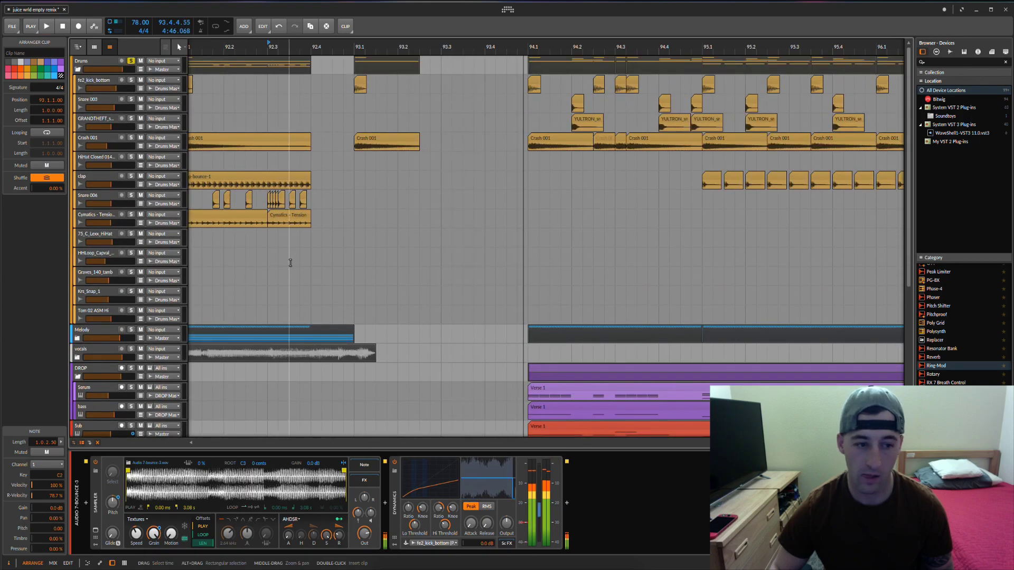
scroll(290, 261, "down", 5)
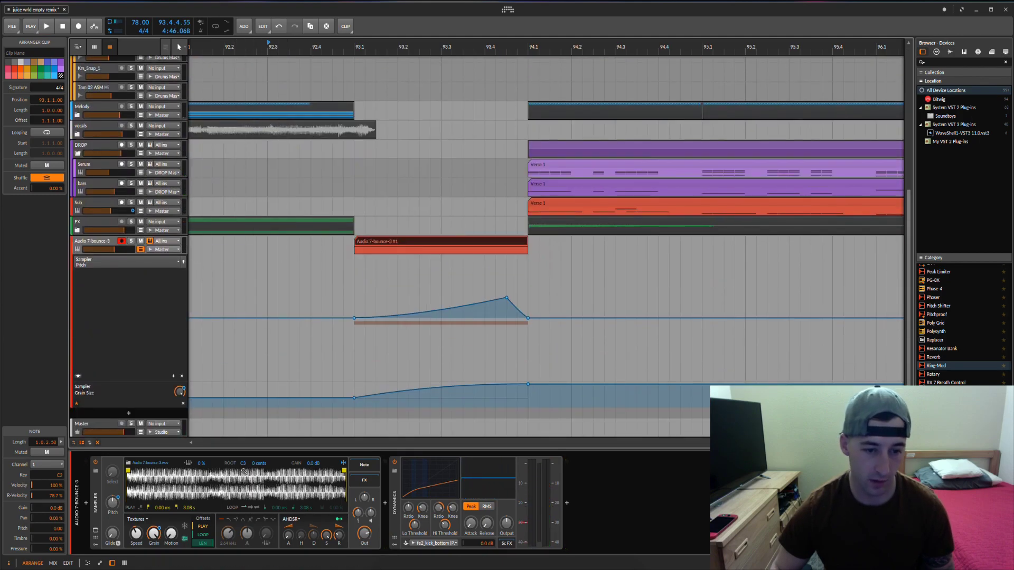
- Hide the device panel and turn off the Drums group's solo
left_click_drag(243, 448, 272, 498)
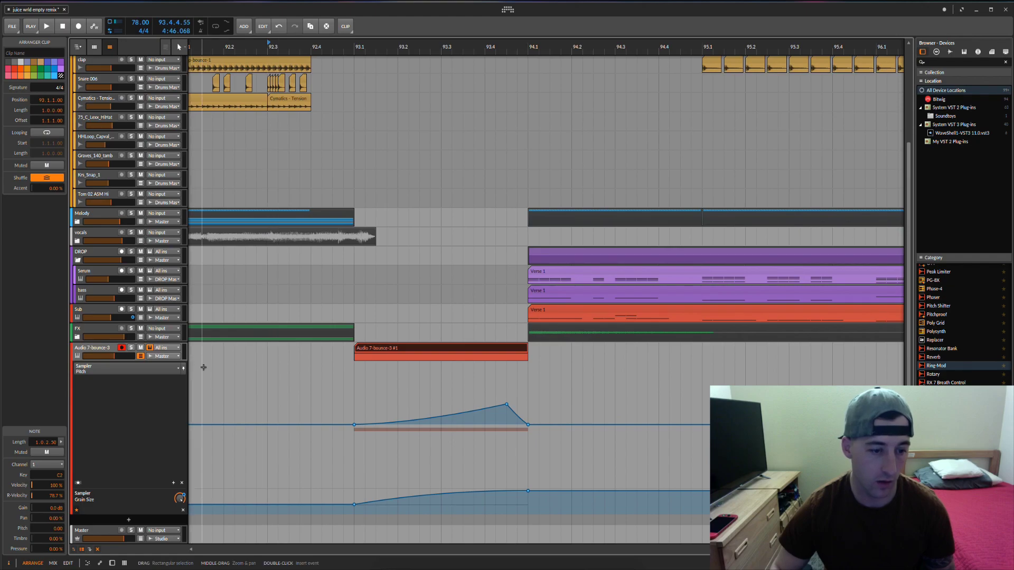
left_click(156, 538)
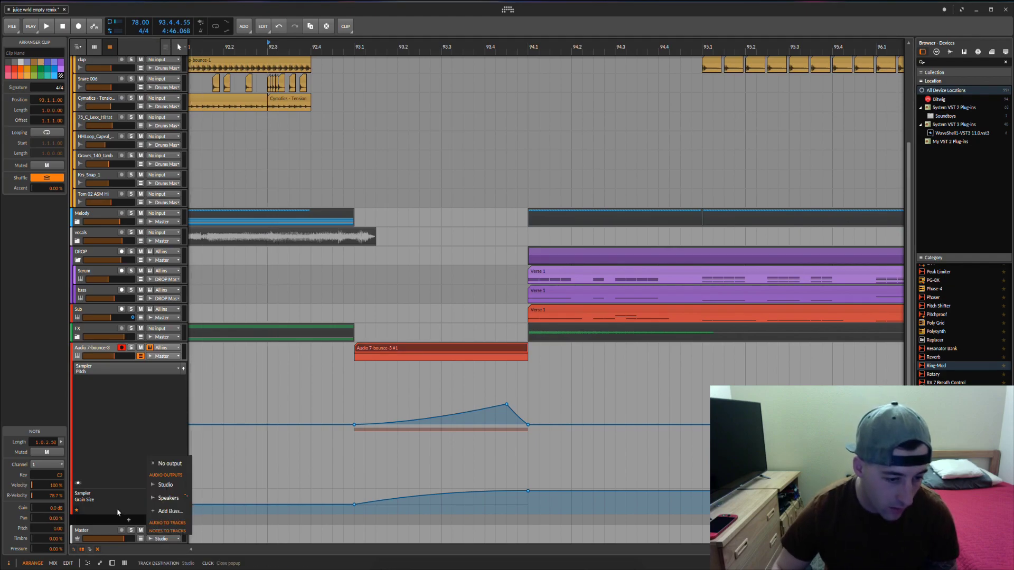
left_click(160, 455)
scroll(251, 212, "up", 3)
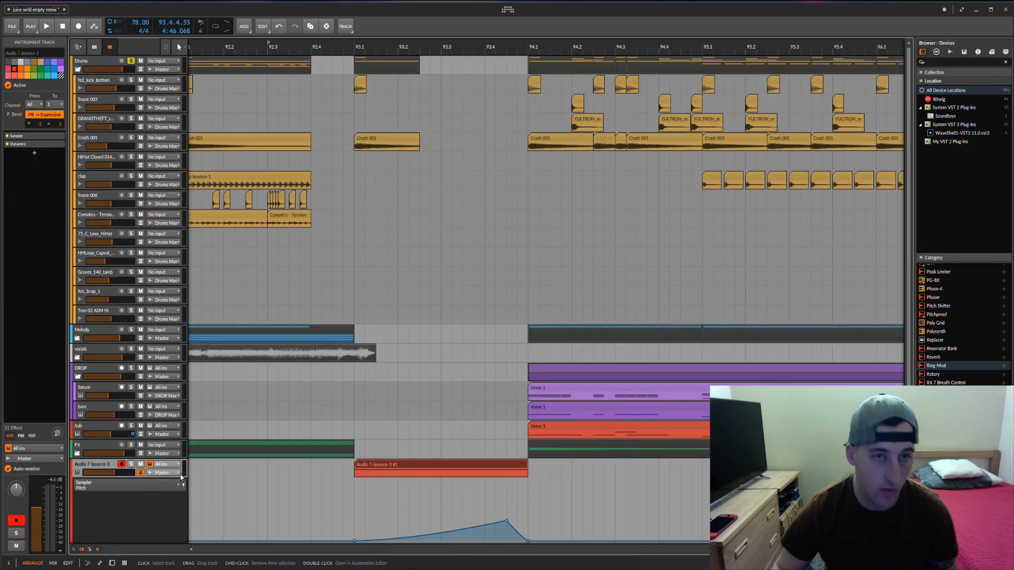
left_click(129, 62)
- Extend the Crash 001 clip in bar 93 to bar 94 and play the full arrangement from bar 92
left_click_drag(234, 45, 314, 40)
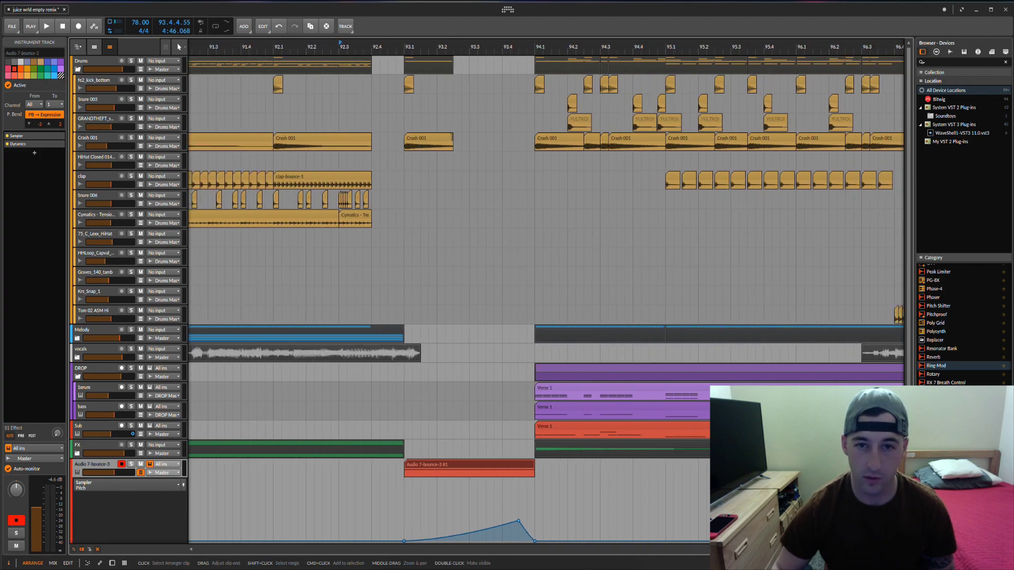
left_click_drag(452, 139, 528, 141)
left_click(278, 47)
scroll(311, 169, "down", 1)
key("space")
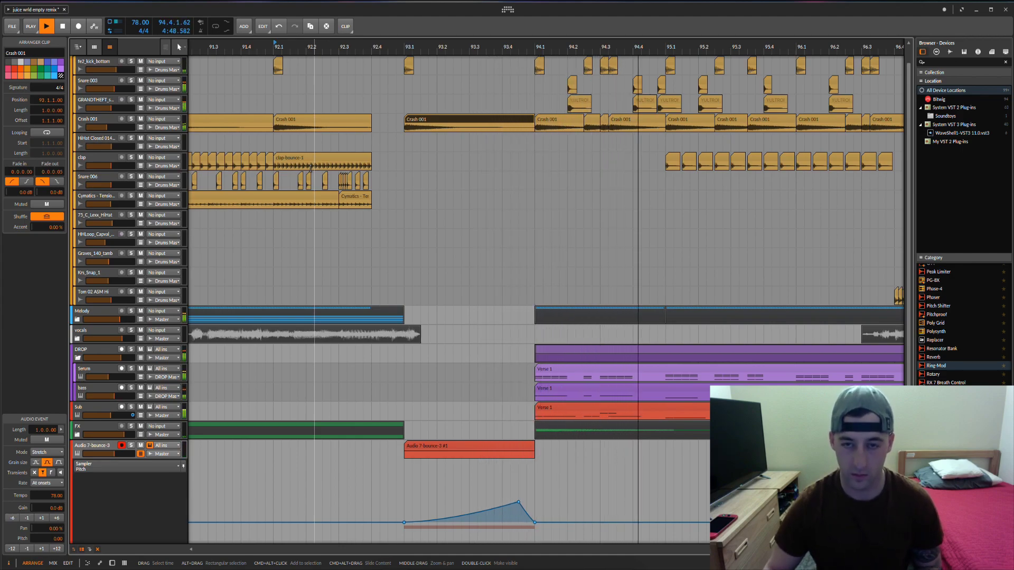
key("space")
- Expand the Melody group and its PLUCKS subgroup to show their child tracks
left_click(77, 320)
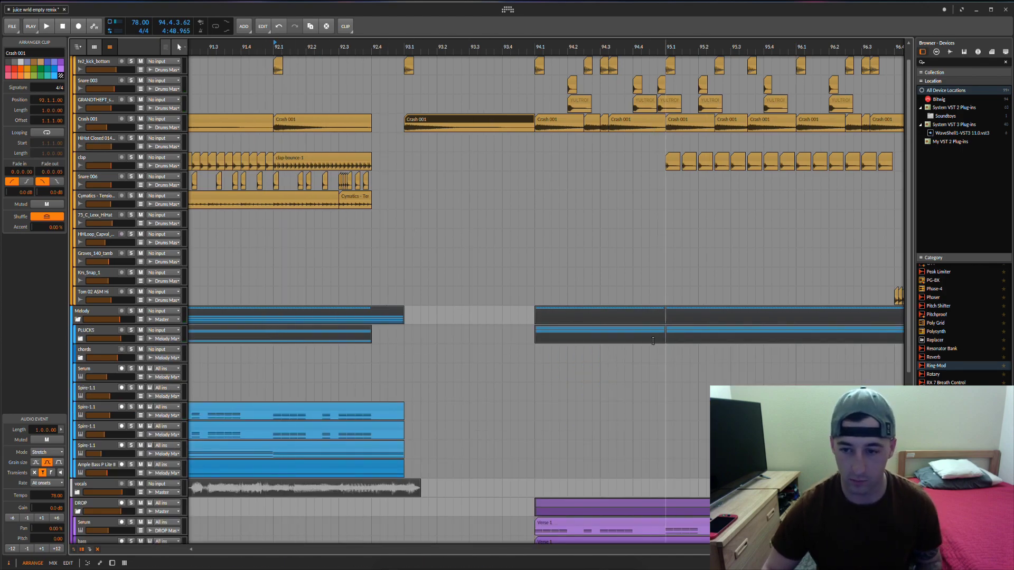
left_click(699, 334)
left_click(77, 319)
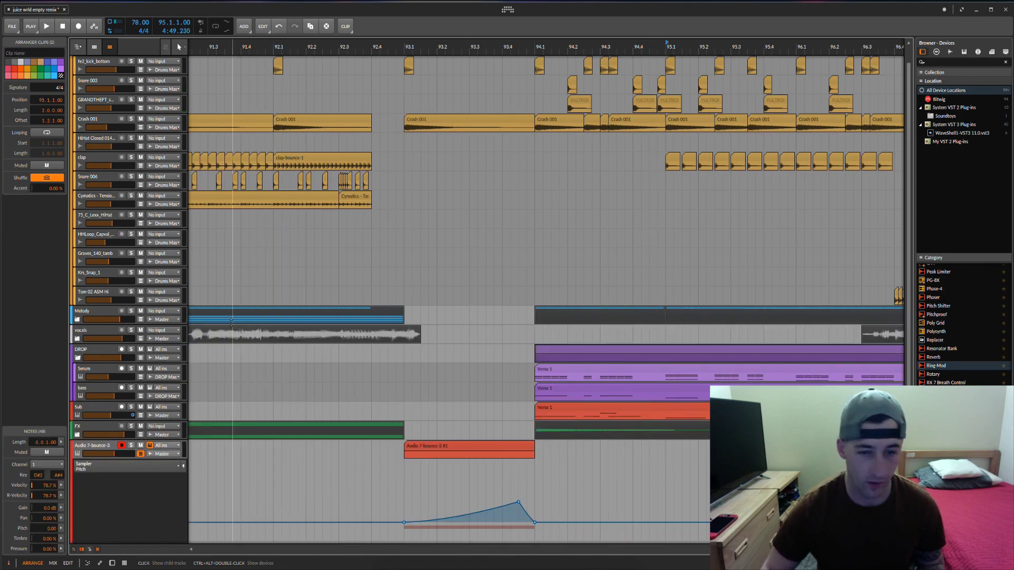
scroll(79, 296, "down", 2)
left_click(77, 273)
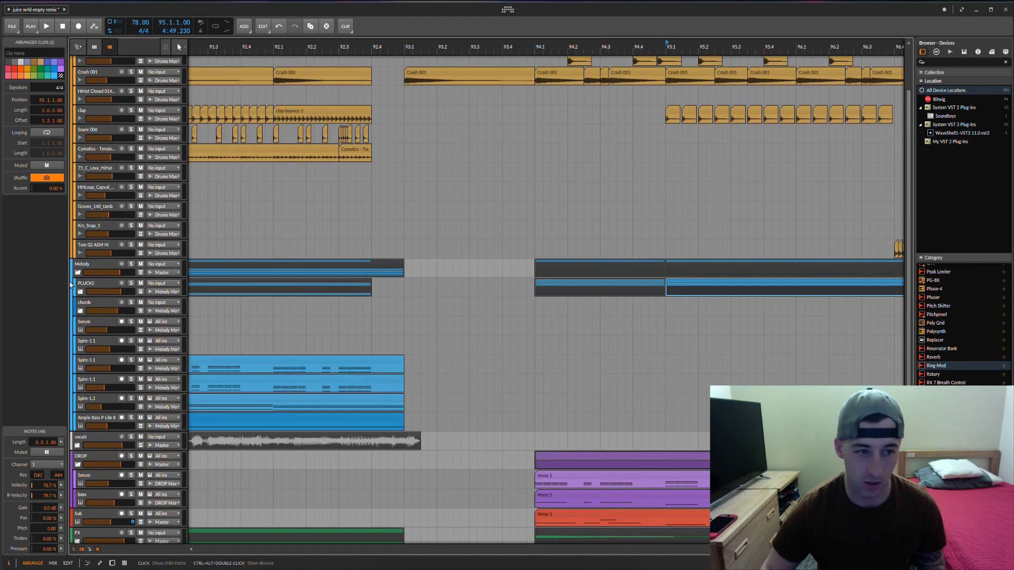
left_click(77, 291)
left_click(80, 291)
- Copy the two-bar PLUCKS group clip from the earlier drop at bar 22 to bar 93
left_click_drag(359, 46, 467, 79)
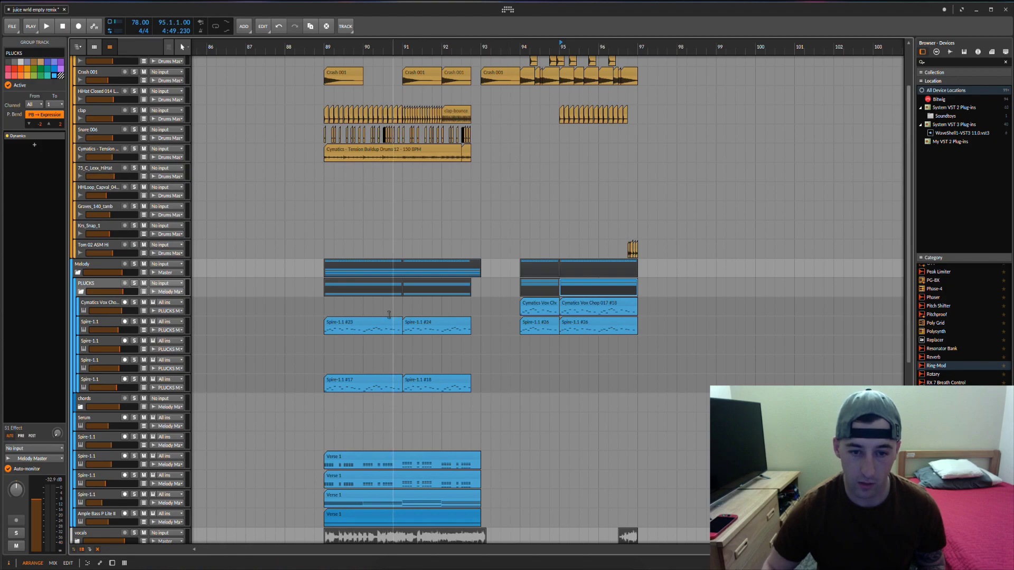
scroll(401, 301, "left", 4)
left_click(537, 324)
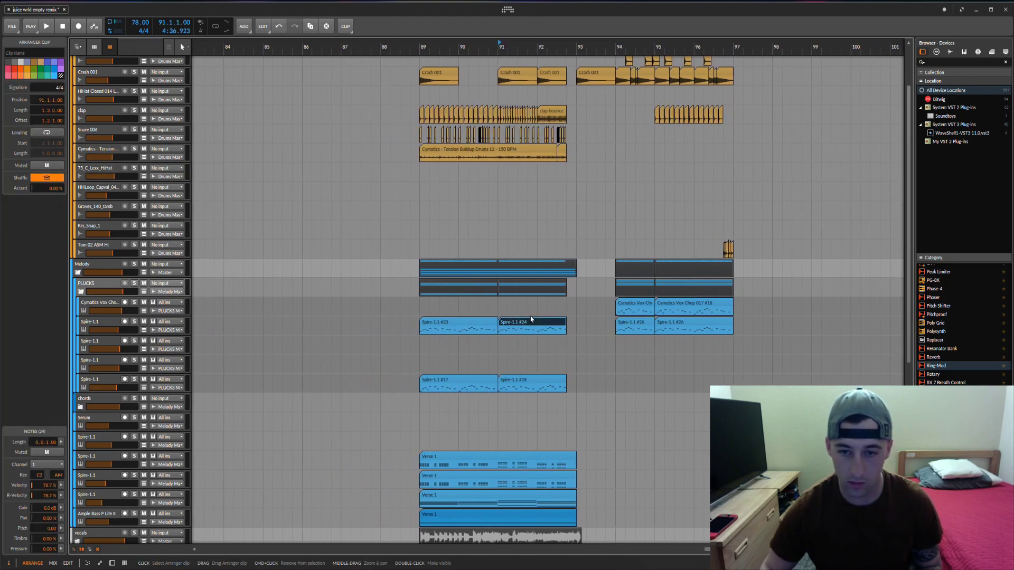
scroll(516, 303, "left", 20)
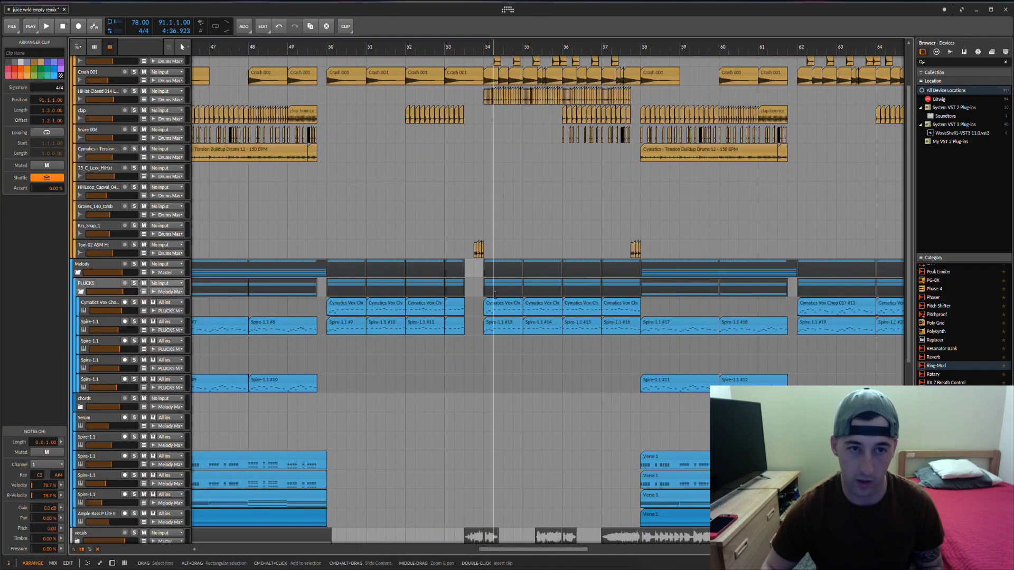
scroll(495, 295, "left", 15)
left_click_drag(448, 47, 449, 124)
scroll(473, 129, "down", 5)
scroll(460, 137, "up", 1)
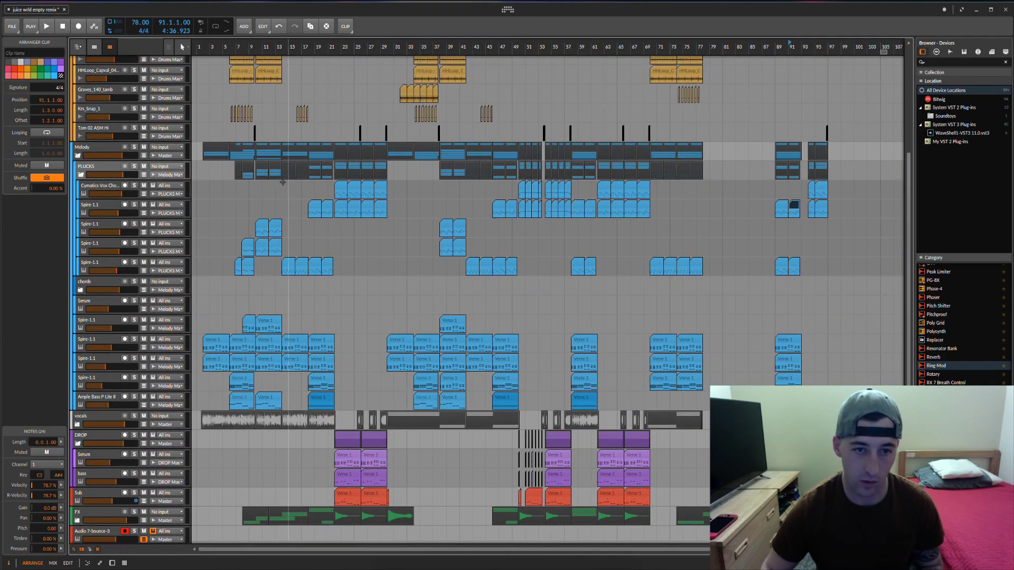
left_click(344, 169)
left_click_drag(344, 169, 857, 176)
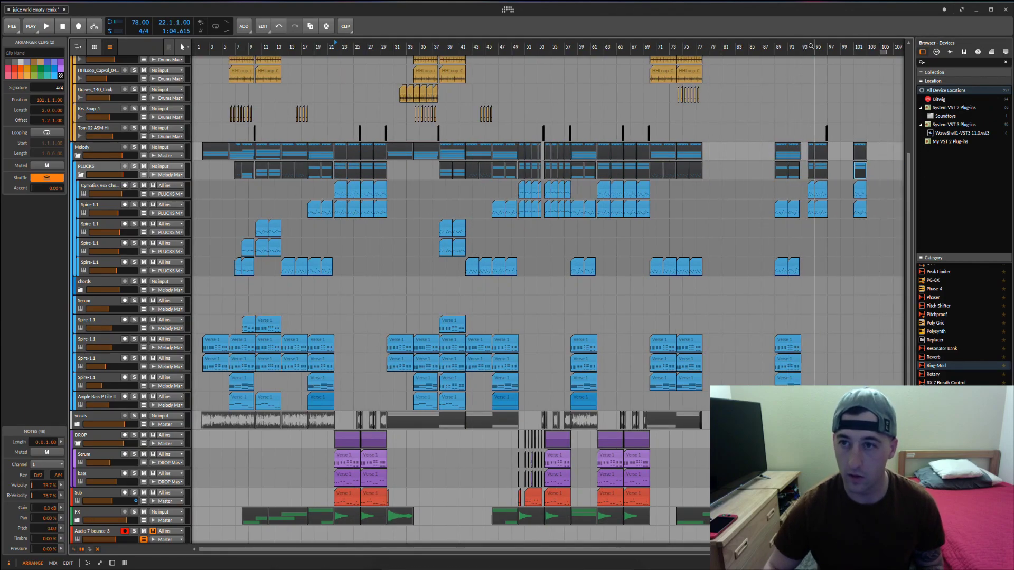
scroll(857, 175, "up", 6)
left_click_drag(857, 170, 454, 170)
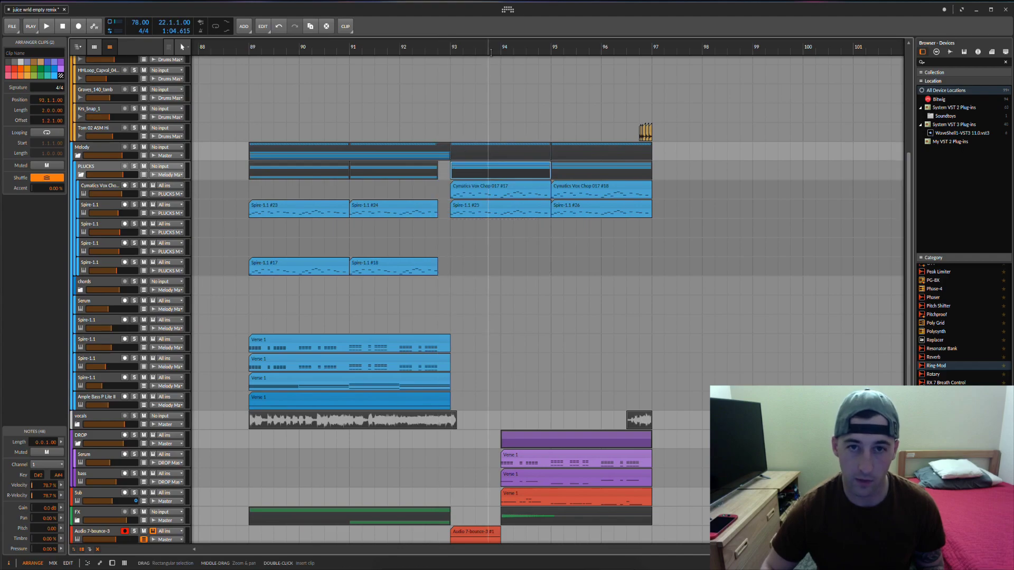
- Add a Filter device after Dynamics on the PLUCKS group and lower its frequency to the minimum
scroll(439, 168, "up", 3)
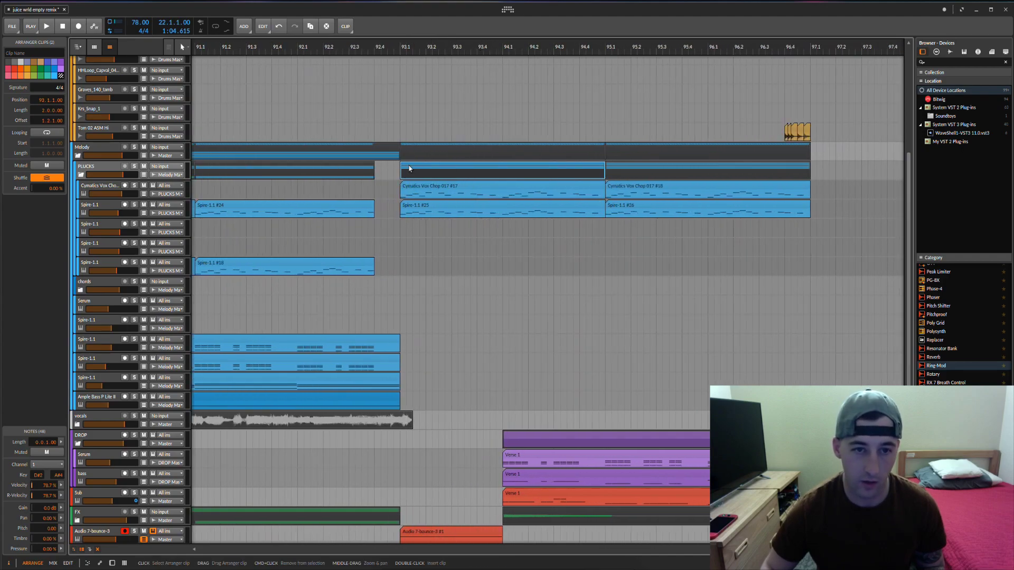
double_click(89, 167)
double_click(422, 506)
type("fil")
left_click(637, 186)
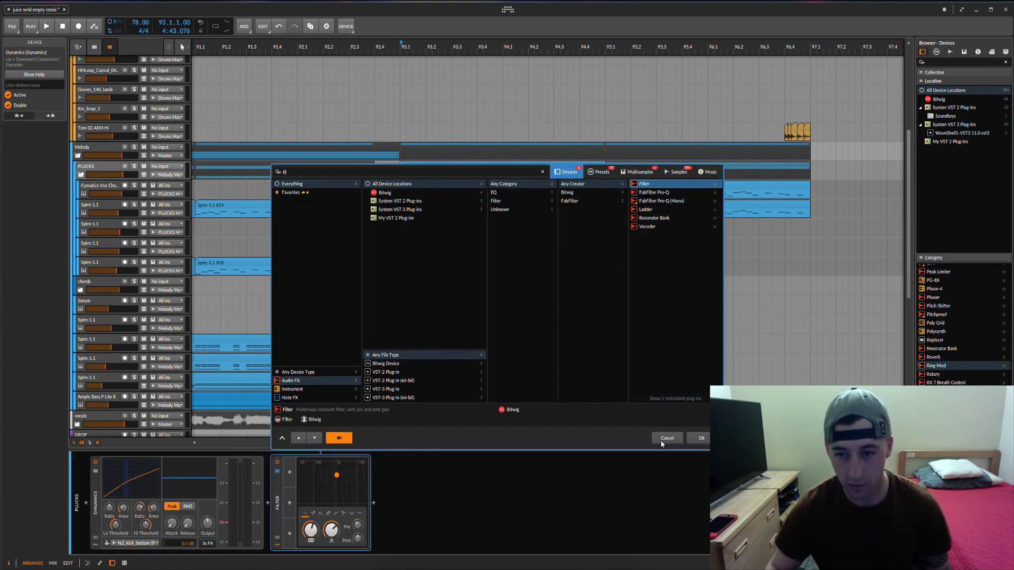
left_click(694, 440)
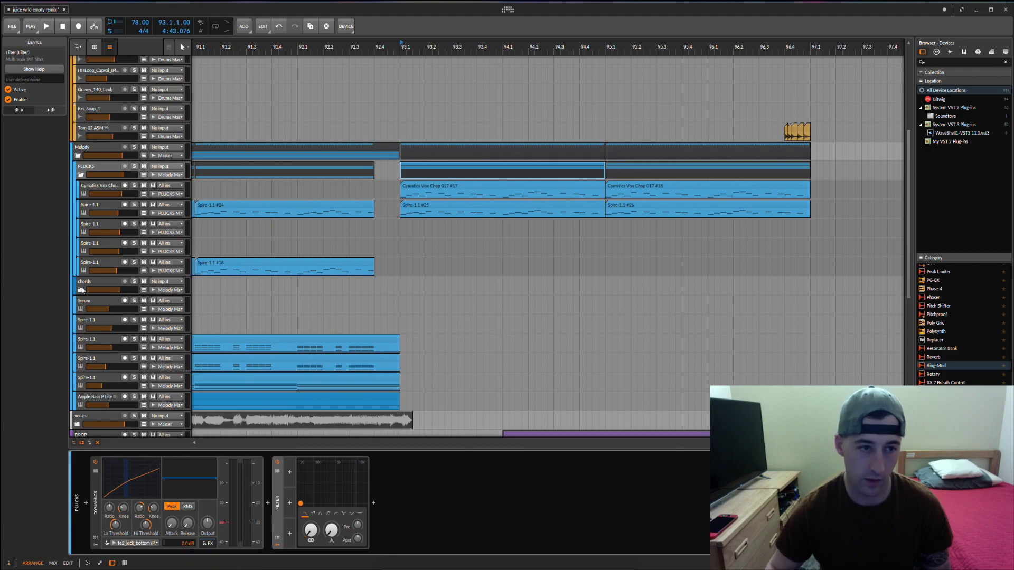
- Automate the PLUCKS filter frequency to rise from bar 93 to about 19.9 kHz at bar 94, and play it back
left_click(143, 175)
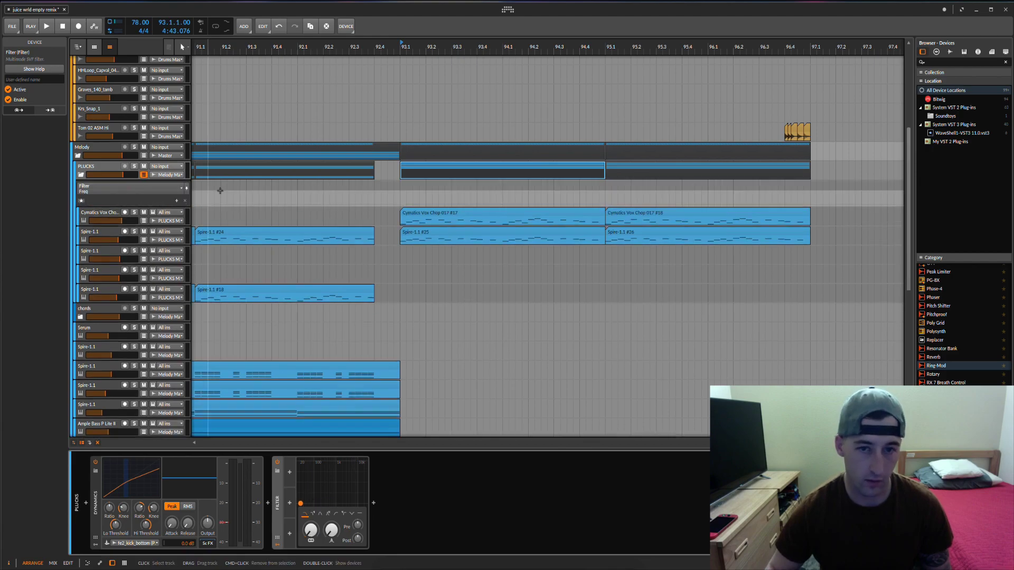
left_click(400, 205)
left_click_drag(411, 206, 495, 193)
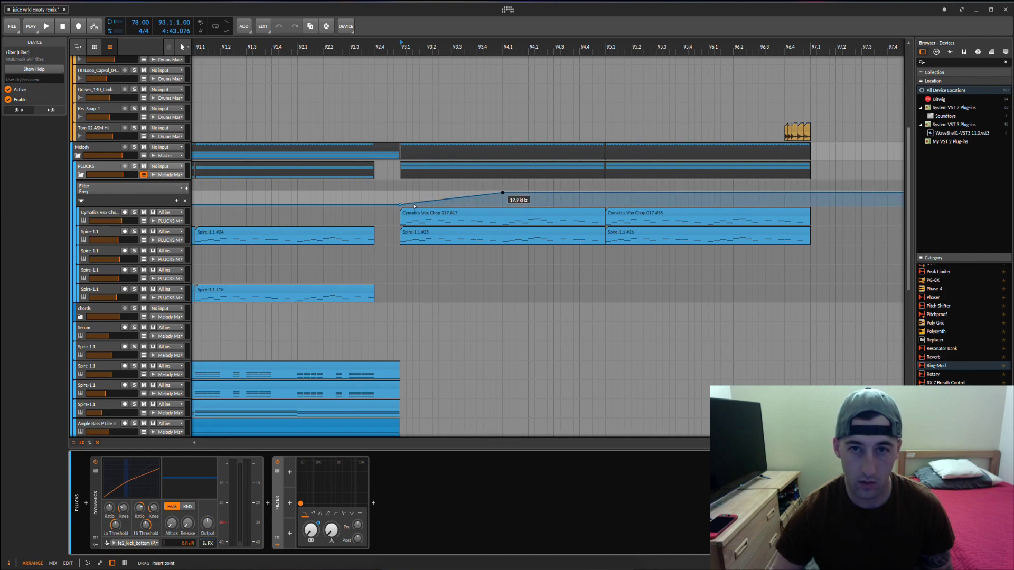
key("space")
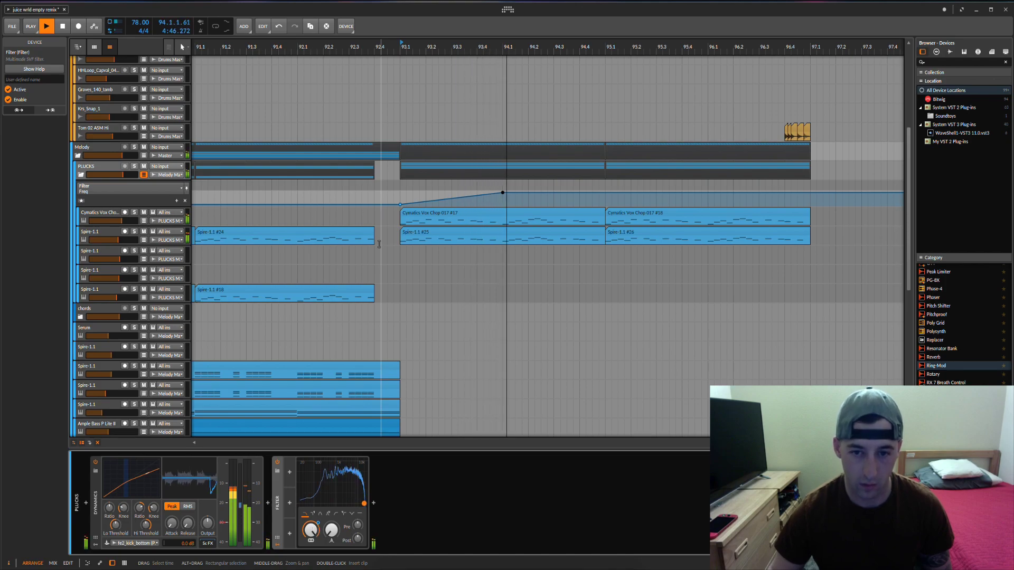
key("space")
- Hide the device panel, enlarge the PLUCKS filter frequency lane and bow its ramp between bars 93 and 94 upward
key("d")
scroll(457, 347, "down", 3)
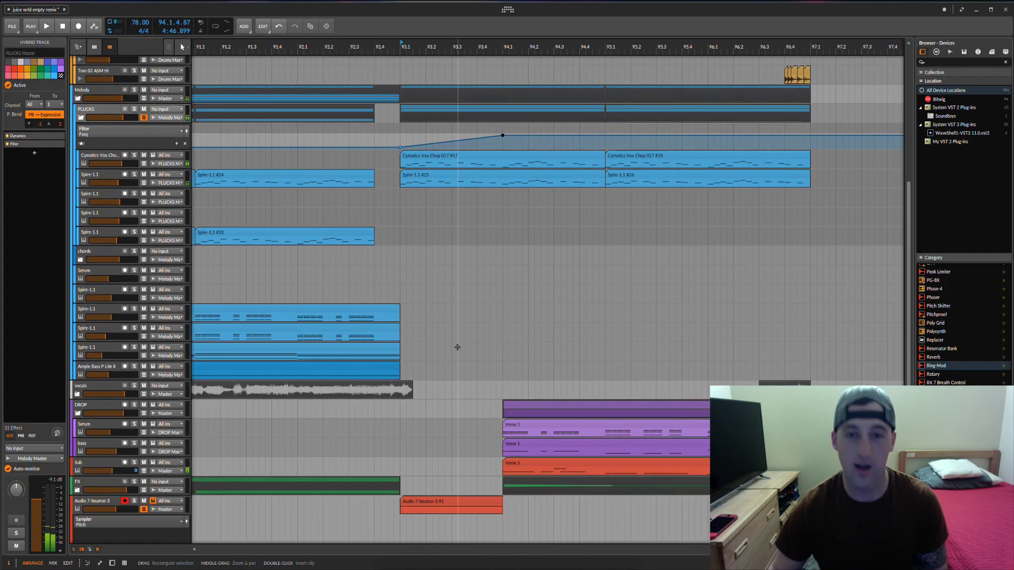
left_click(528, 407)
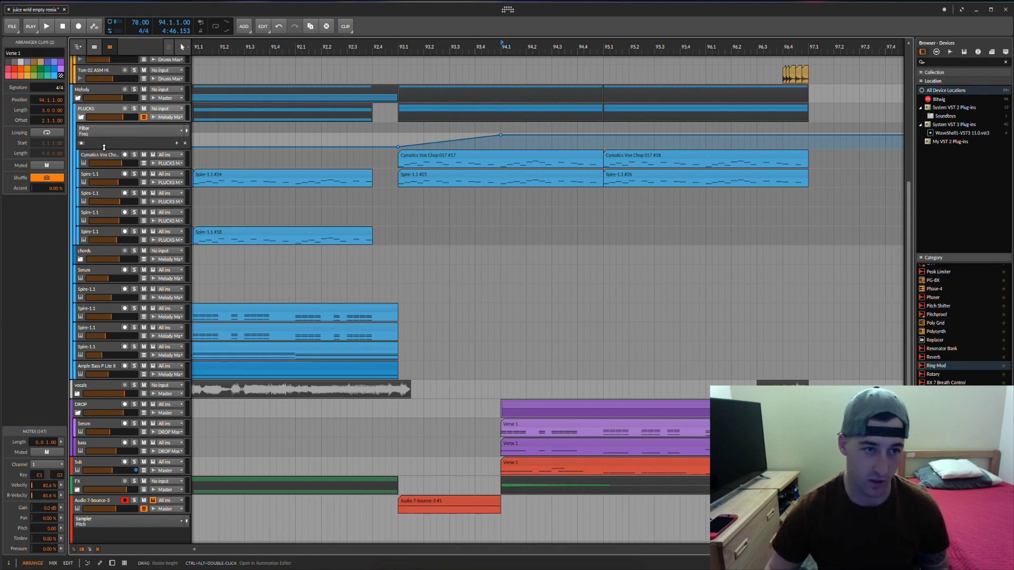
left_click_drag(104, 147, 120, 198)
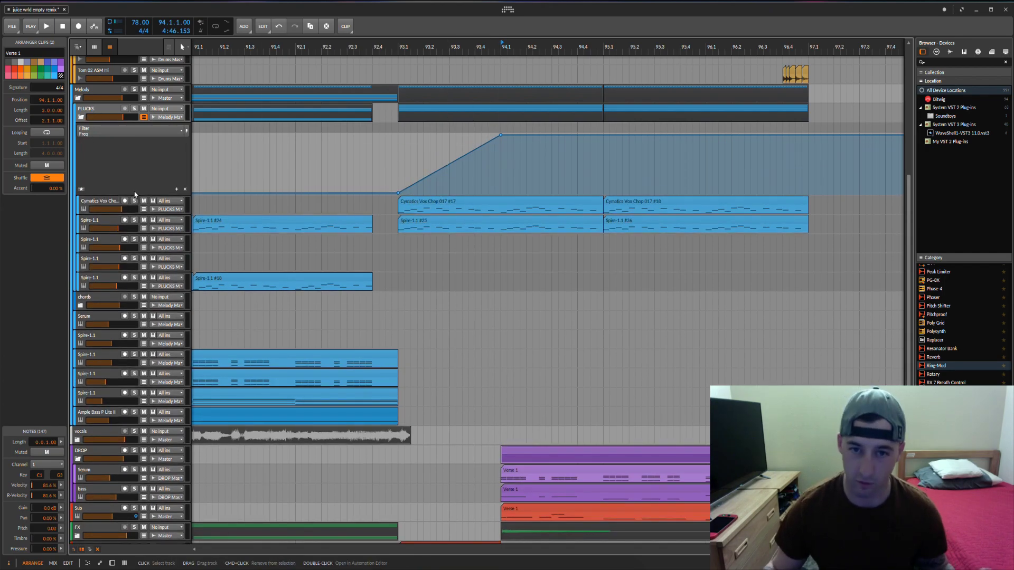
mouse_move(449, 165)
left_mouse_down()
mouse_move(455, 180)
mouse_move(452, 171)
left_mouse_up()
- Play the arrangement from bar 93 into the drop to audition the curved filter sweep
left_click(417, 115)
key("space")
left_click(399, 192)
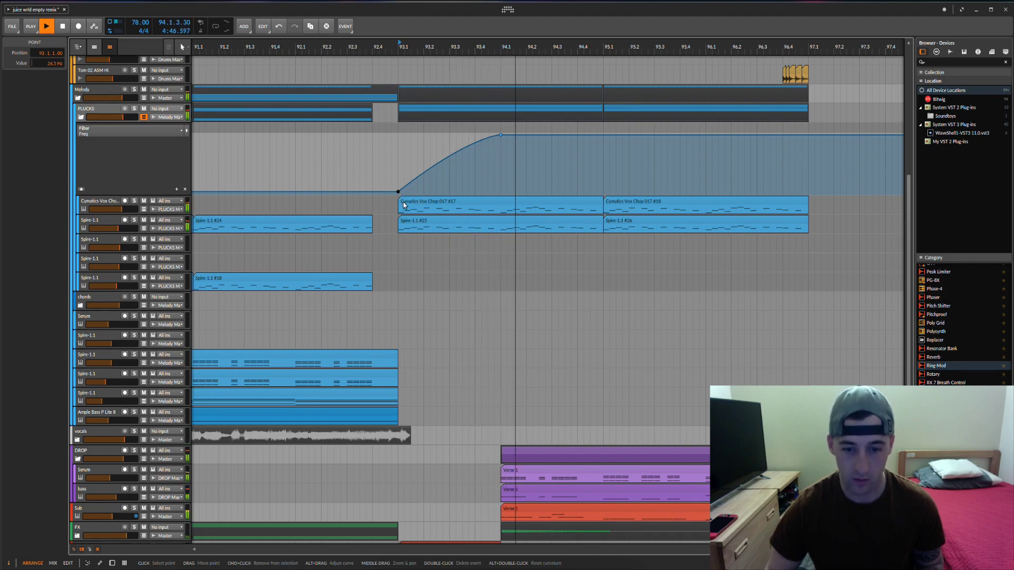
scroll(426, 216, "down", 3)
scroll(426, 216, "down", 2)
key("space")
- Hide the PLUCKS group's automation lane and bring the Audio 7-bounce-3 track's automation into view
scroll(428, 217, "up", 3)
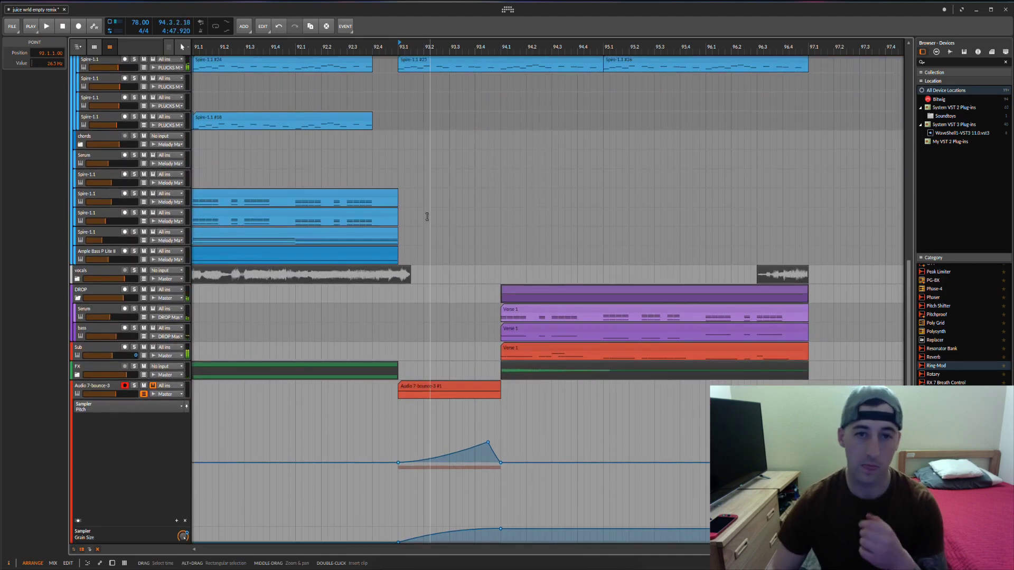
scroll(151, 188, "up", 1)
left_click(143, 100)
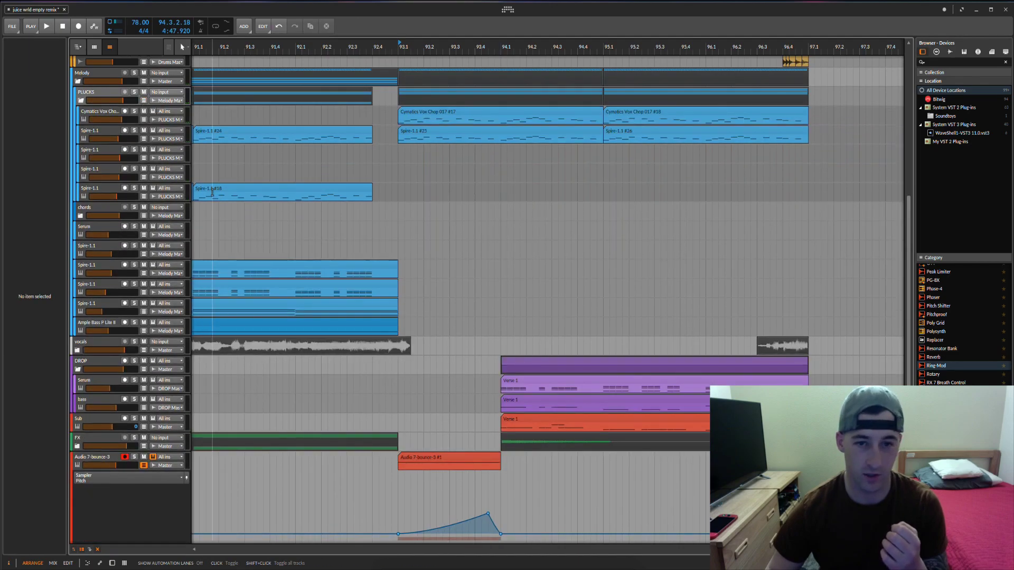
scroll(313, 333, "down", 4)
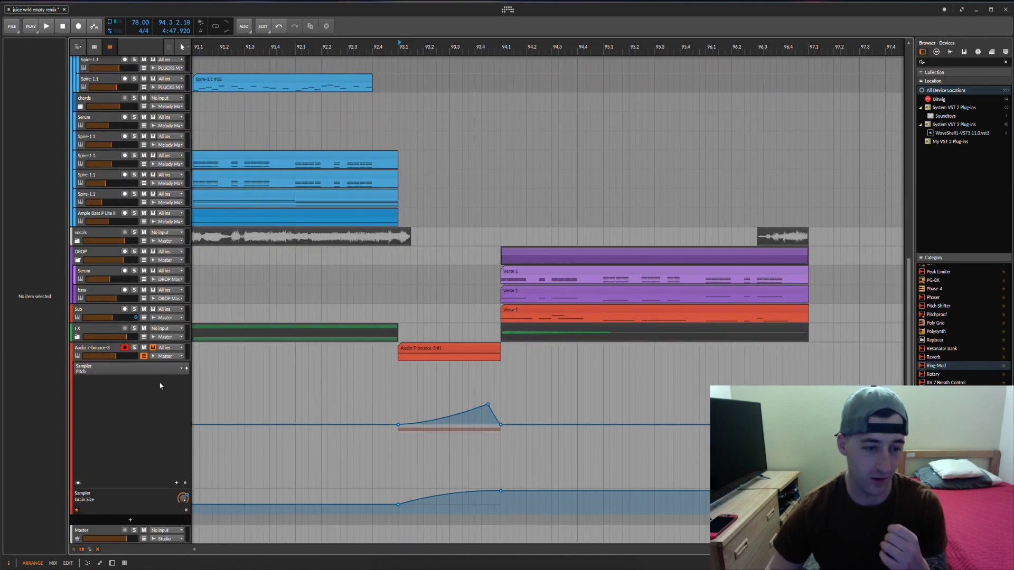
scroll(148, 451, "up", 1)
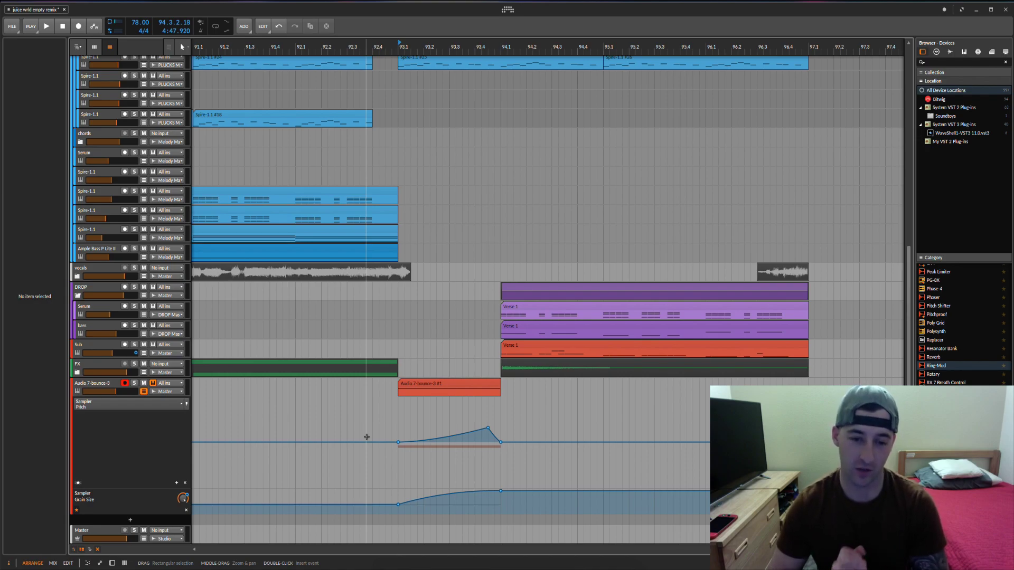
- Show the device panel and draw a Sampler Motion automation ramp rising from bar 93 to just before bar 94
left_click(112, 563)
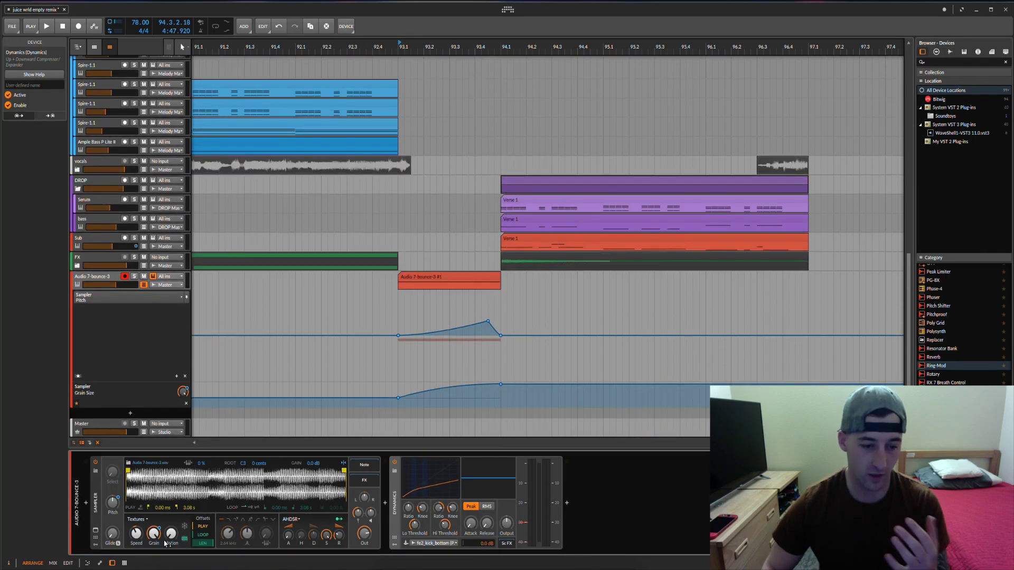
left_click(167, 539)
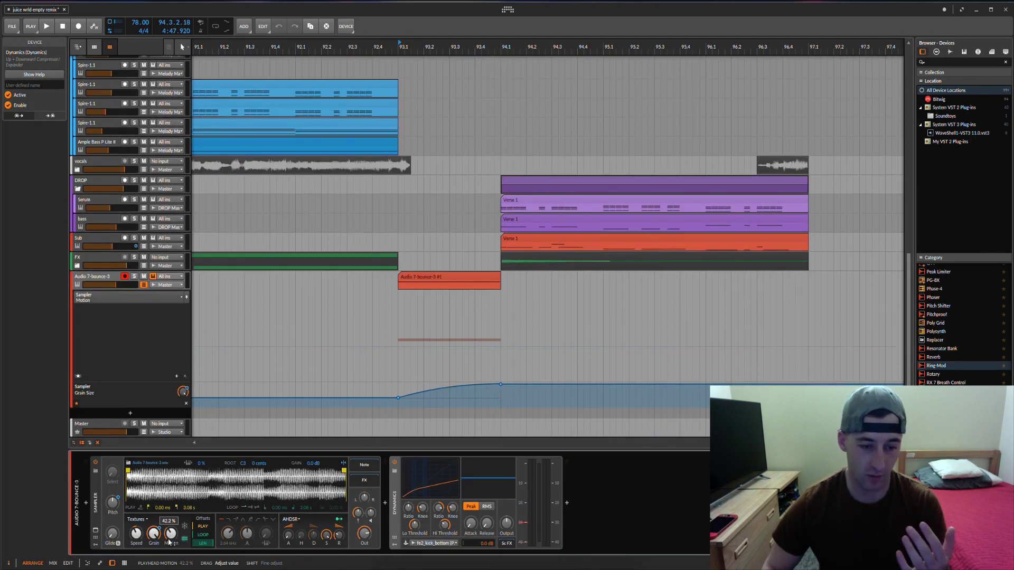
left_click_drag(417, 381, 494, 291)
- Select the Audio 7-bounce-3 clip and play bar 93 to hear the motion automation
left_click(445, 277)
left_click(443, 277)
key("space")
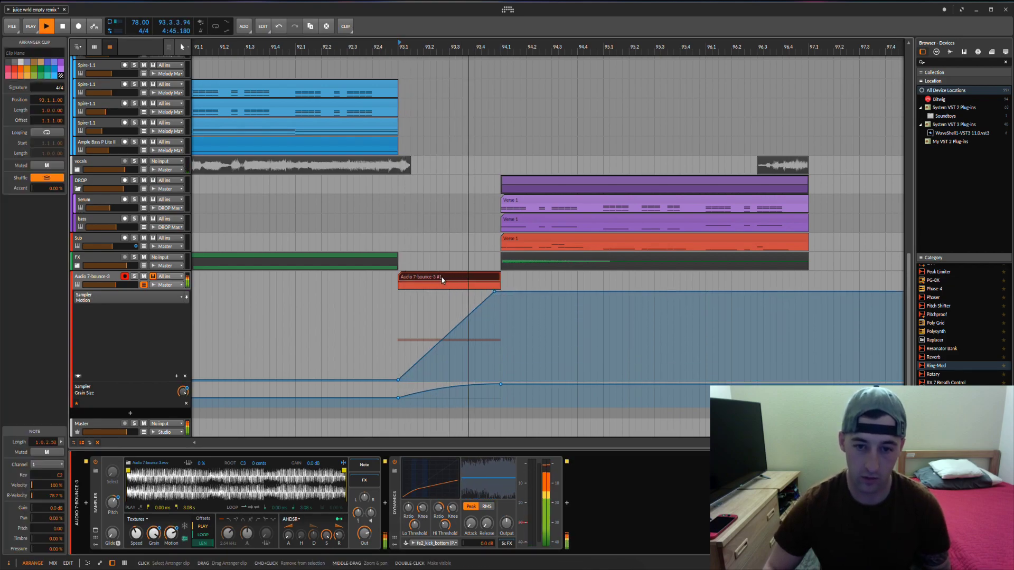
key("space")
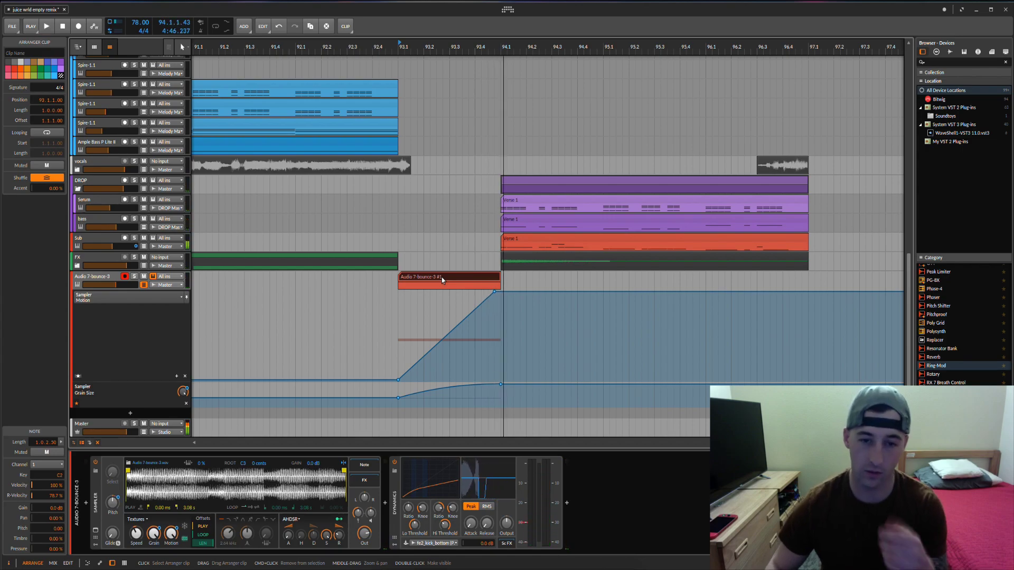
- Try the Cycles and Repitch play modes in Sampler and return to Textures
scroll(436, 349, "left", 1)
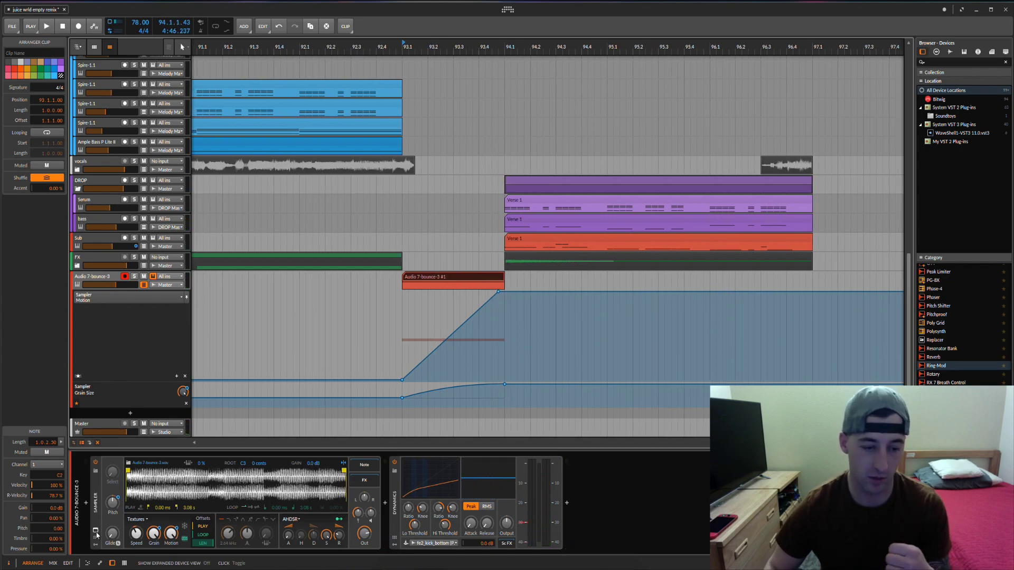
left_click(141, 520)
left_click(141, 534)
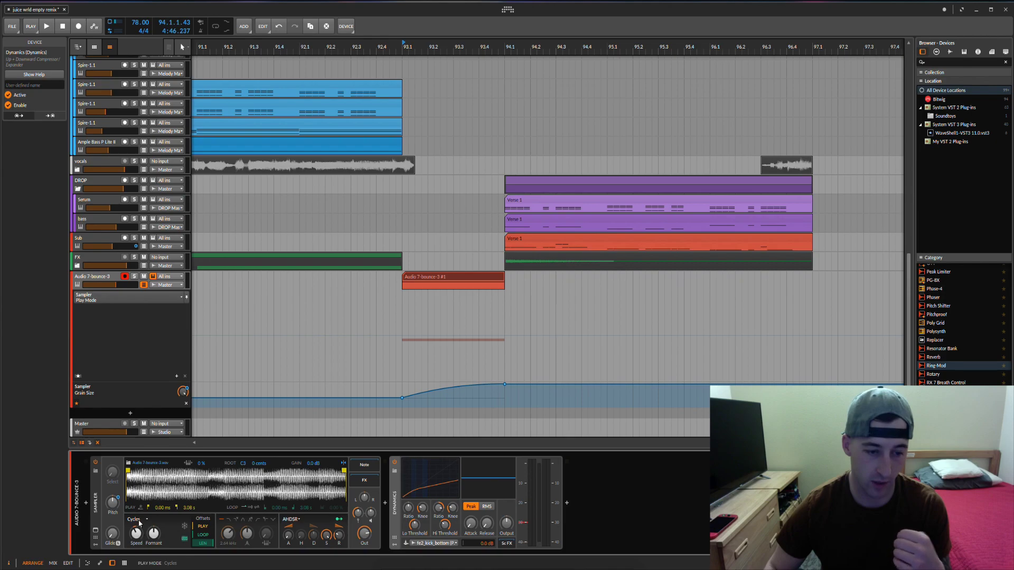
left_click(139, 522)
left_click(138, 533)
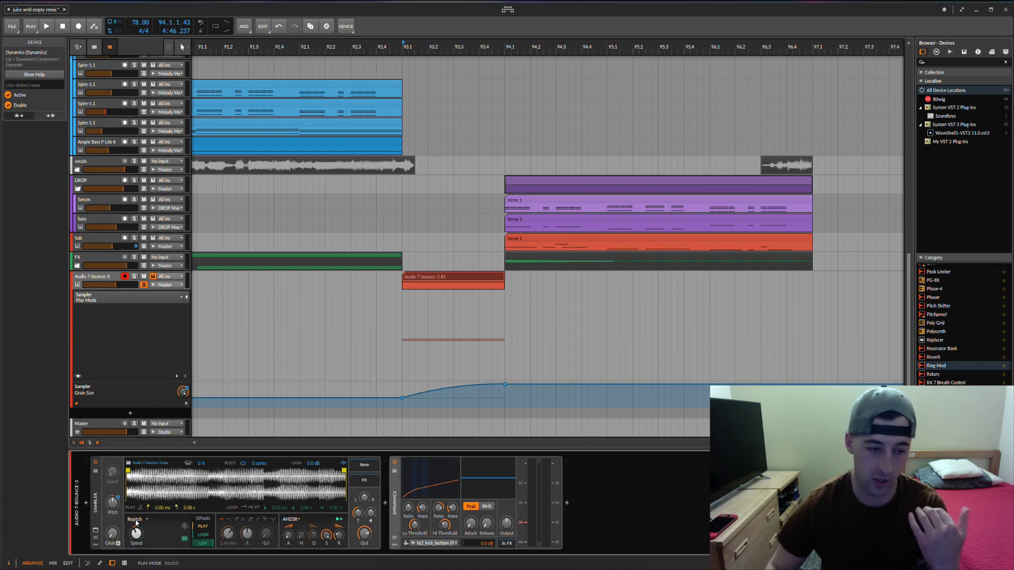
left_click(136, 522)
left_click(141, 547)
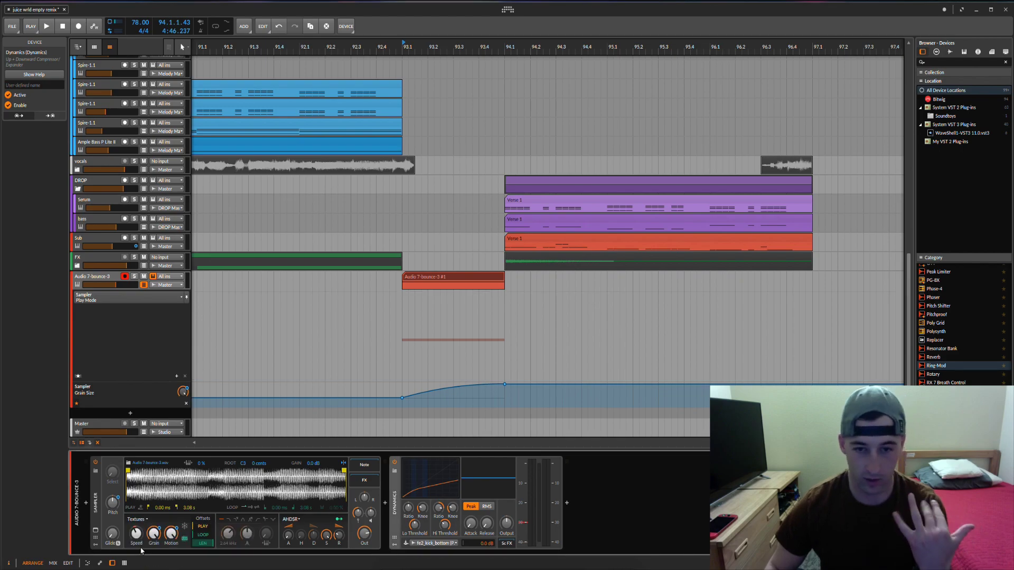
- Show the Sampler's grain size automation in the track's main lane and hide the device panel
left_click_drag(150, 538, 151, 540)
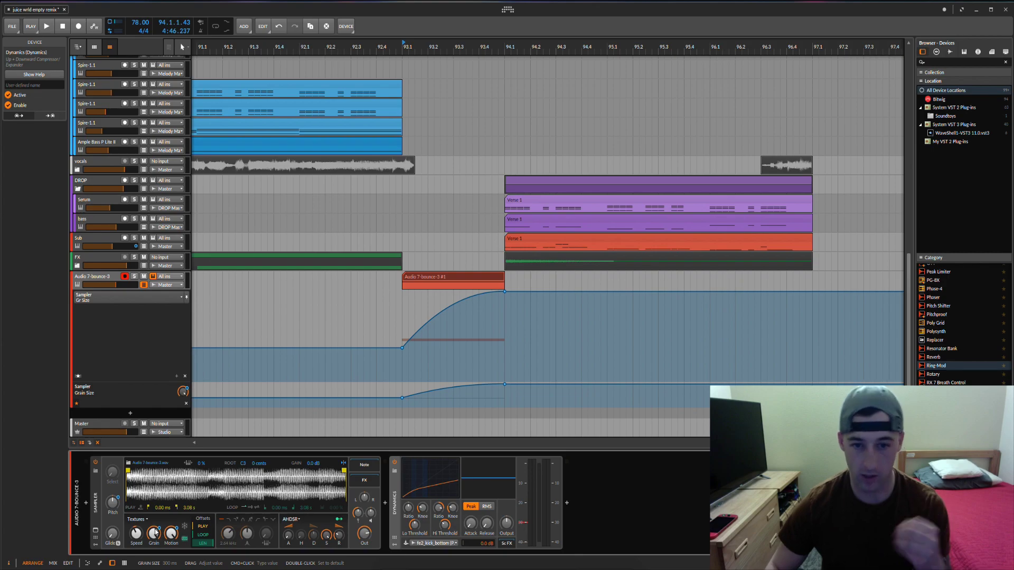
left_click_drag(290, 449, 390, 539)
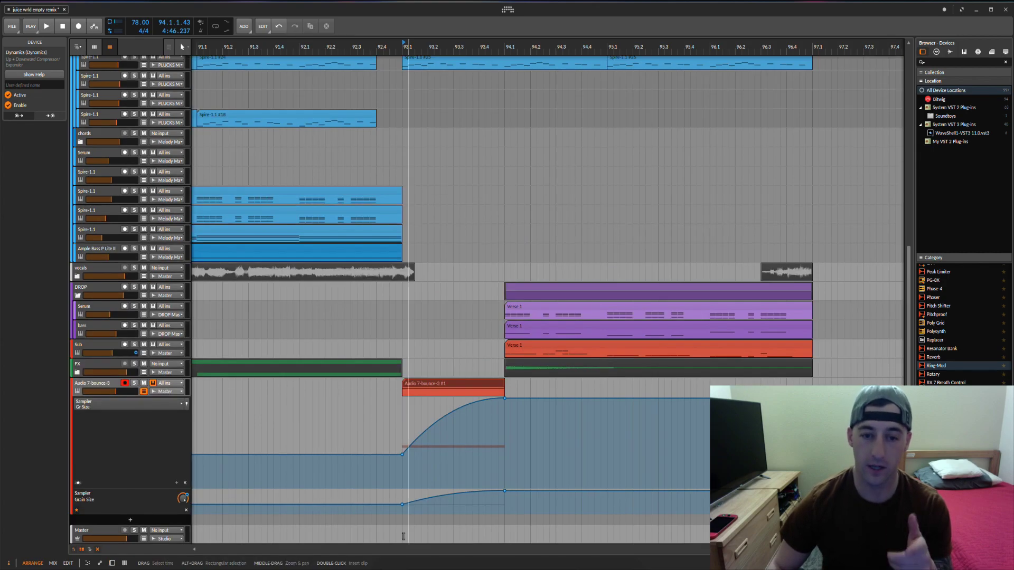